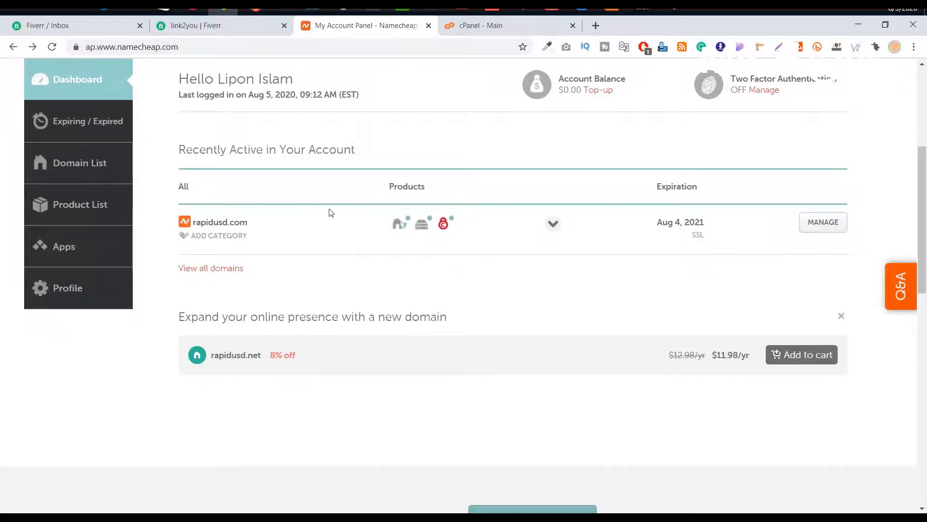
Step: Open rapidusd.com's Namecheap domain details in a new tab and switch to it
{"action": "mouse_move", "coordinate": [421, 226]}
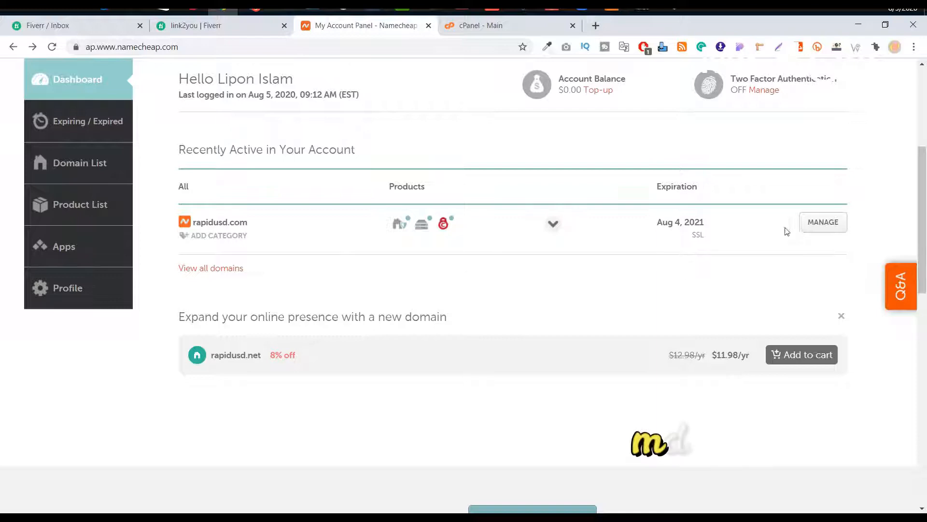
{"action": "right_click", "coordinate": [813, 226]}
{"action": "left_click", "coordinate": [814, 229]}
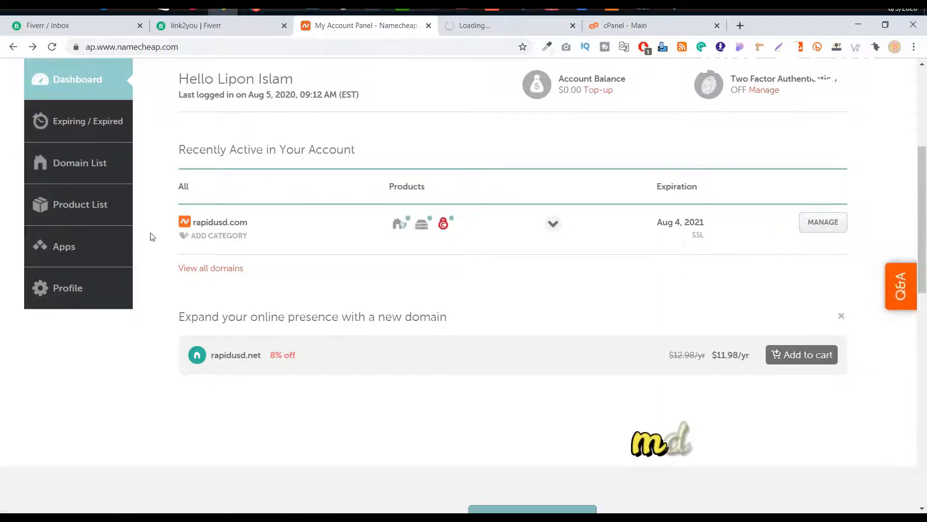
{"action": "double_click", "coordinate": [215, 221]}
{"action": "left_click", "coordinate": [262, 228]}
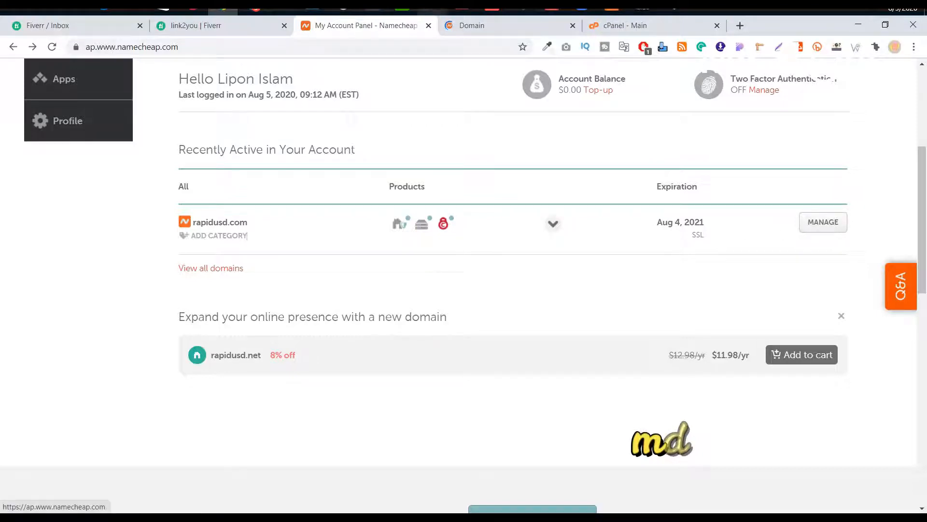
{"action": "left_click", "coordinate": [499, 30]}
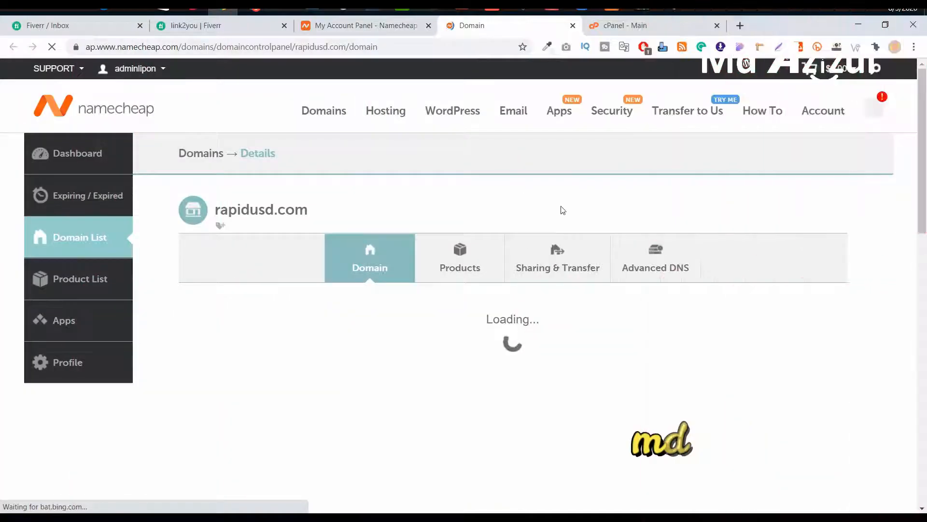
Step: Check rapidusd.com's nameserver choices, keep Namecheap Web Hosting DNS, and return to the account dashboard
{"action": "scroll", "coordinate": [580, 209], "scroll_direction": "down", "scroll_amount": 4}
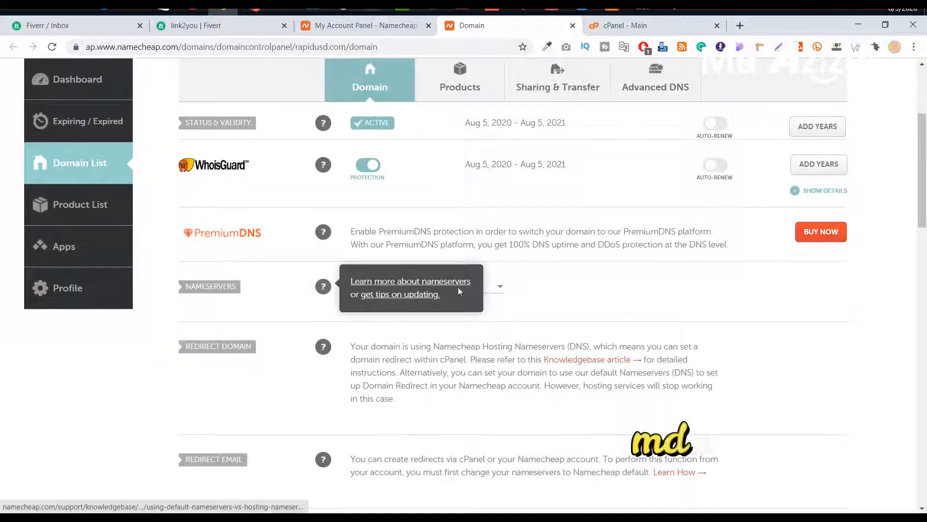
{"action": "left_click", "coordinate": [452, 286]}
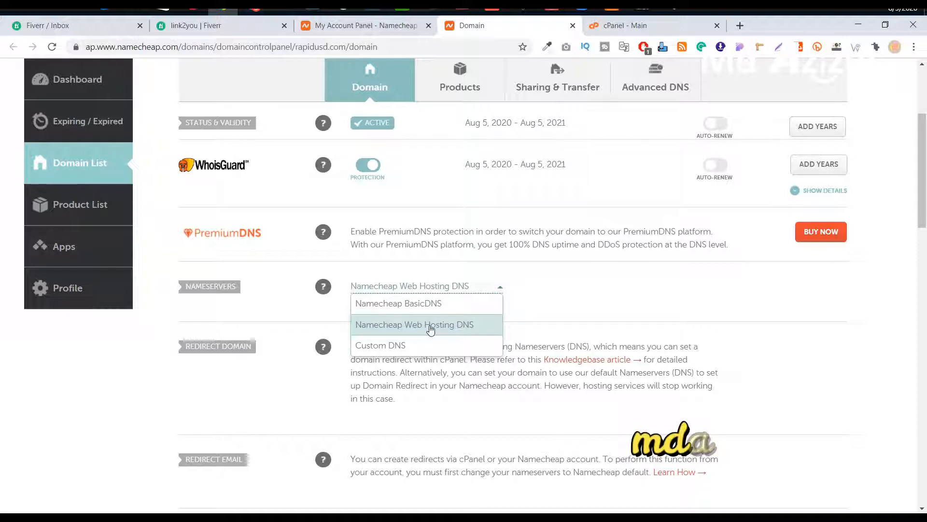
{"action": "left_click", "coordinate": [534, 314]}
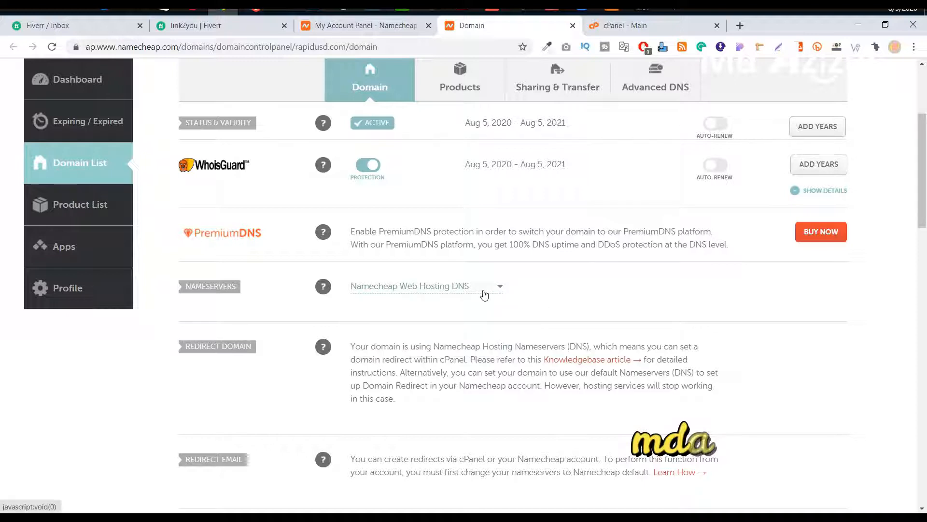
{"action": "scroll", "coordinate": [558, 282], "scroll_direction": "up", "scroll_amount": 1}
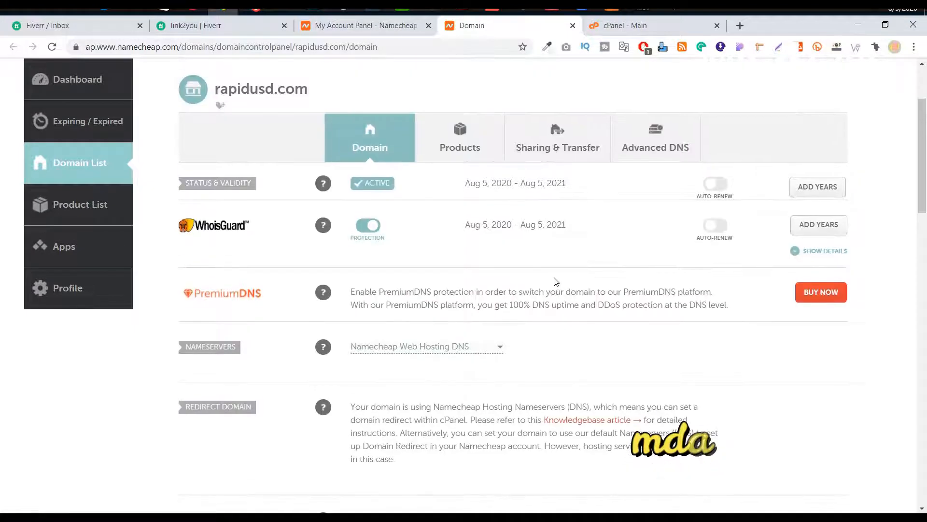
{"action": "scroll", "coordinate": [556, 282], "scroll_direction": "up", "scroll_amount": 2}
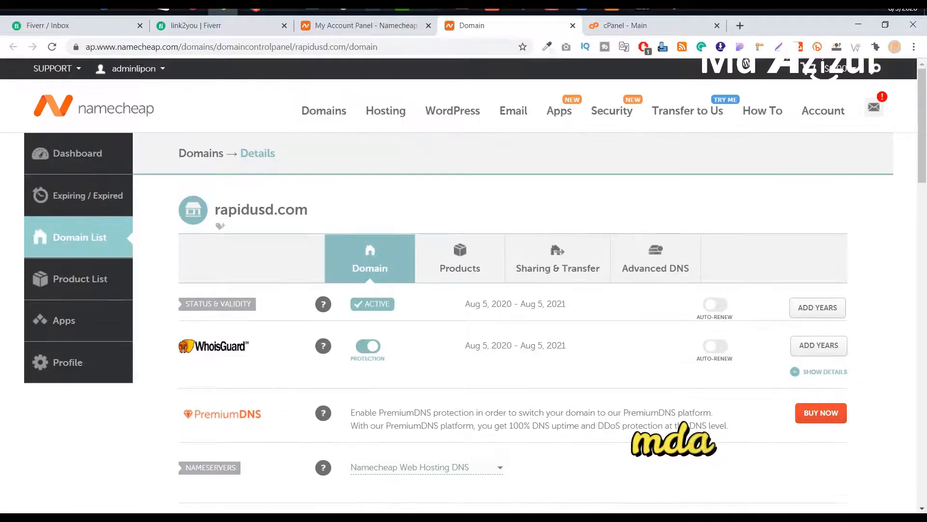
{"action": "left_click", "coordinate": [380, 29]}
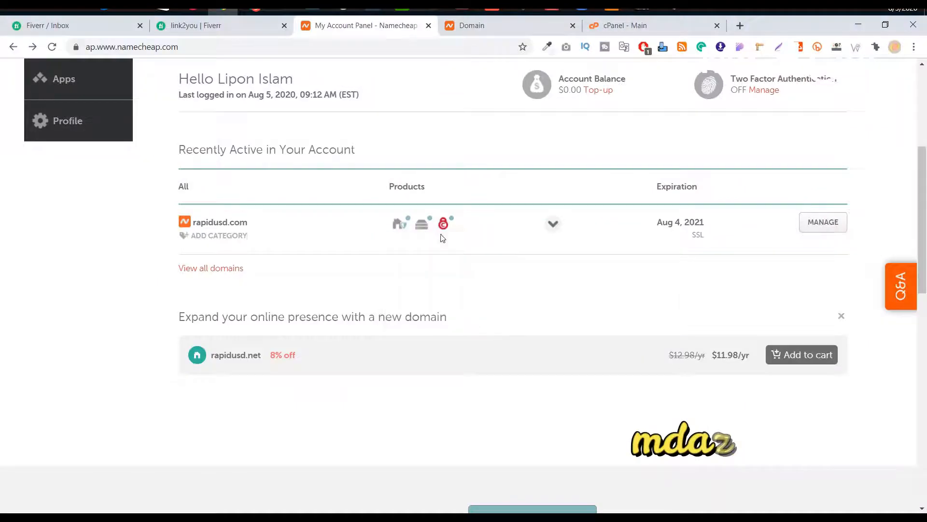
{"action": "scroll", "coordinate": [445, 233], "scroll_direction": "down", "scroll_amount": 2}
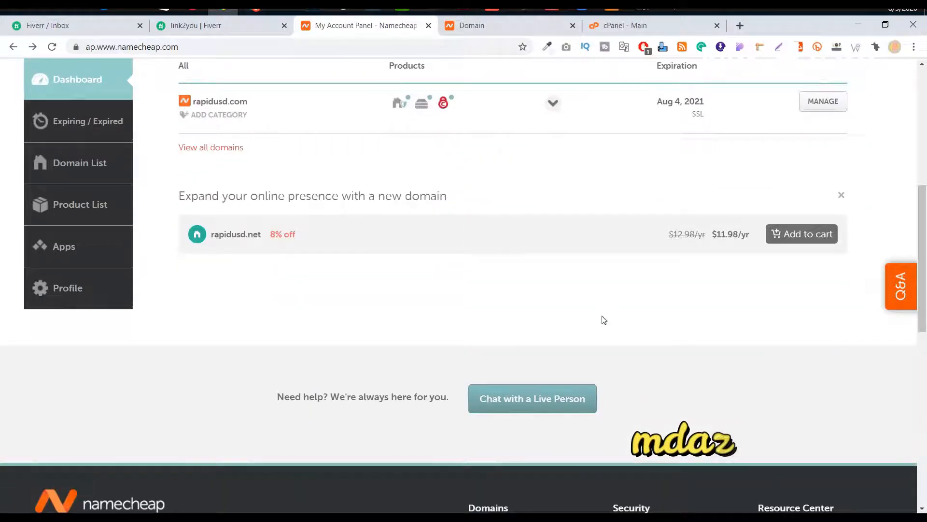
Step: Open the Namecheap hosting live chat support page in a new tab and scroll through it
{"action": "left_click", "coordinate": [545, 402]}
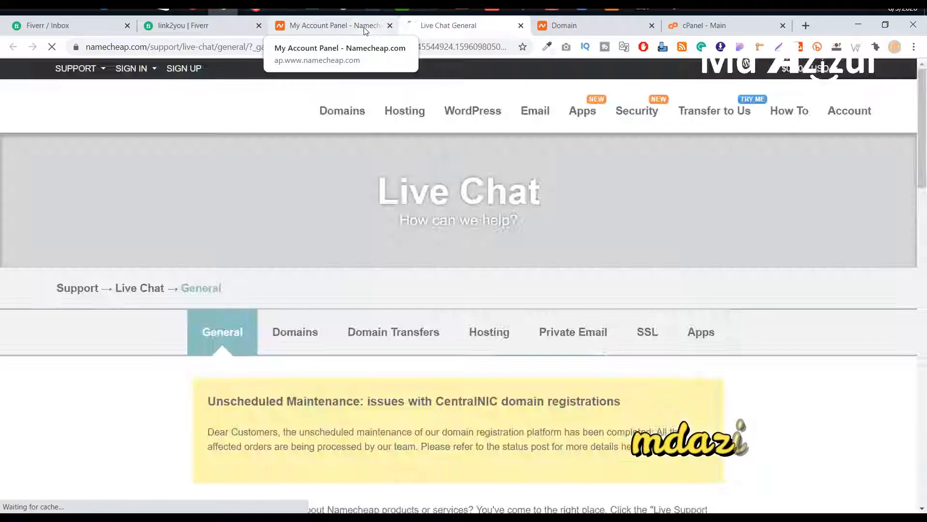
{"action": "left_click", "coordinate": [372, 29]}
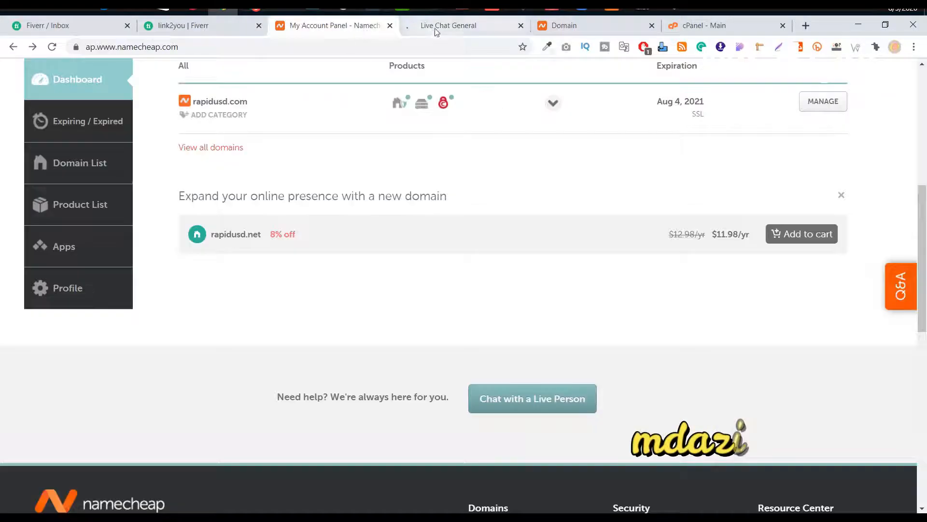
{"action": "left_click", "coordinate": [433, 29]}
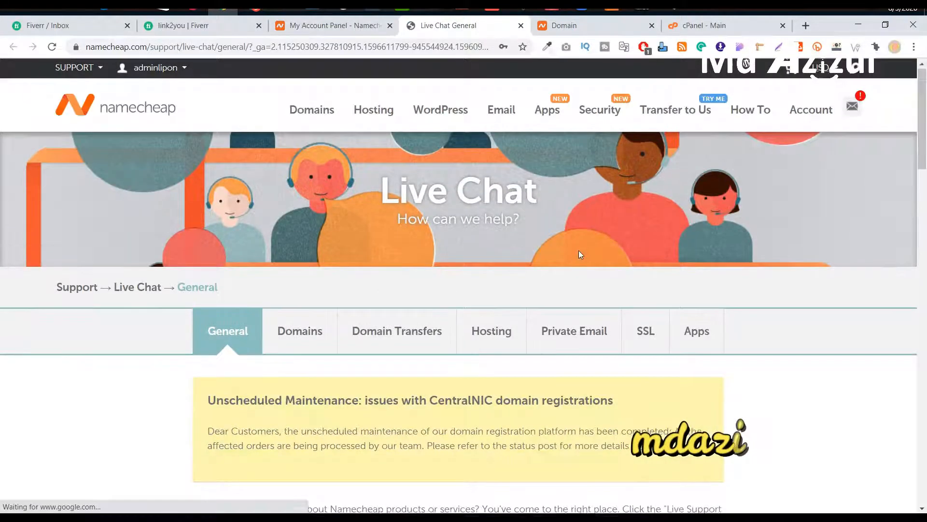
{"action": "scroll", "coordinate": [579, 250], "scroll_direction": "down", "scroll_amount": 1}
{"action": "scroll", "coordinate": [522, 238], "scroll_direction": "down", "scroll_amount": 4}
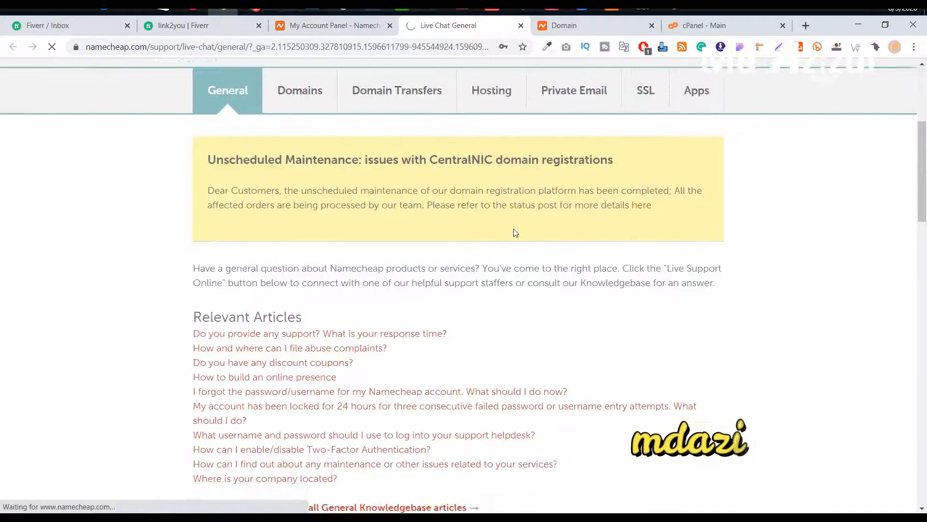
{"action": "scroll", "coordinate": [507, 232], "scroll_direction": "down", "scroll_amount": 6}
{"action": "scroll", "coordinate": [470, 240], "scroll_direction": "down", "scroll_amount": 10}
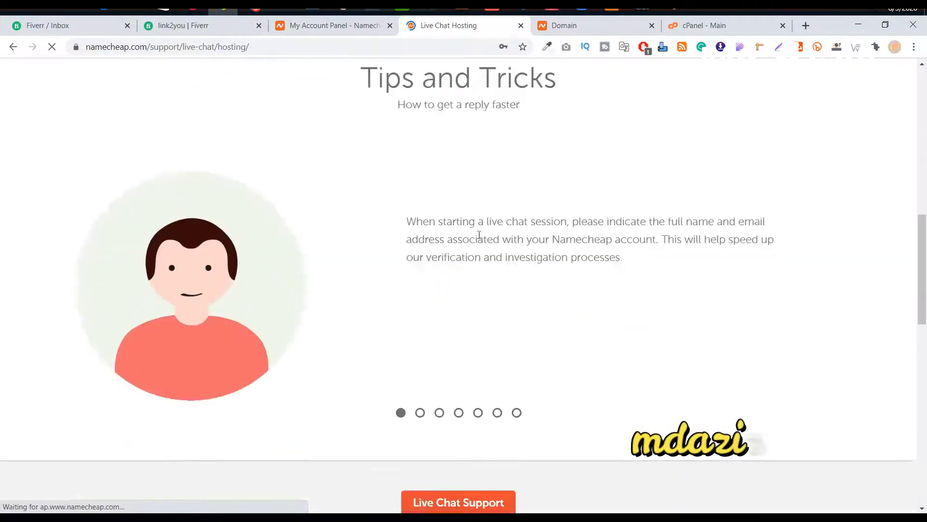
{"action": "scroll", "coordinate": [480, 235], "scroll_direction": "down", "scroll_amount": 6}
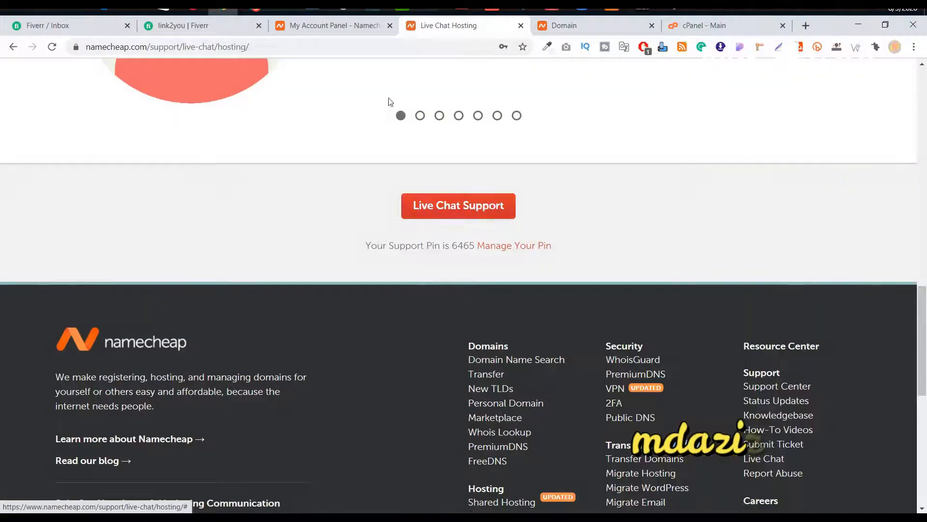
Step: Back on the account dashboard, launch cPanel for the Stellar hosting account
{"action": "left_click", "coordinate": [366, 33]}
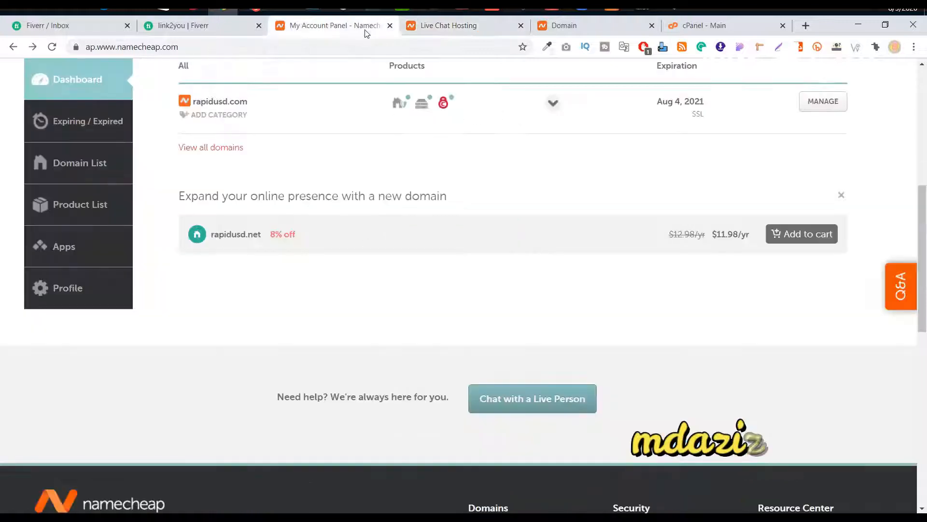
{"action": "scroll", "coordinate": [557, 232], "scroll_direction": "up", "scroll_amount": 3}
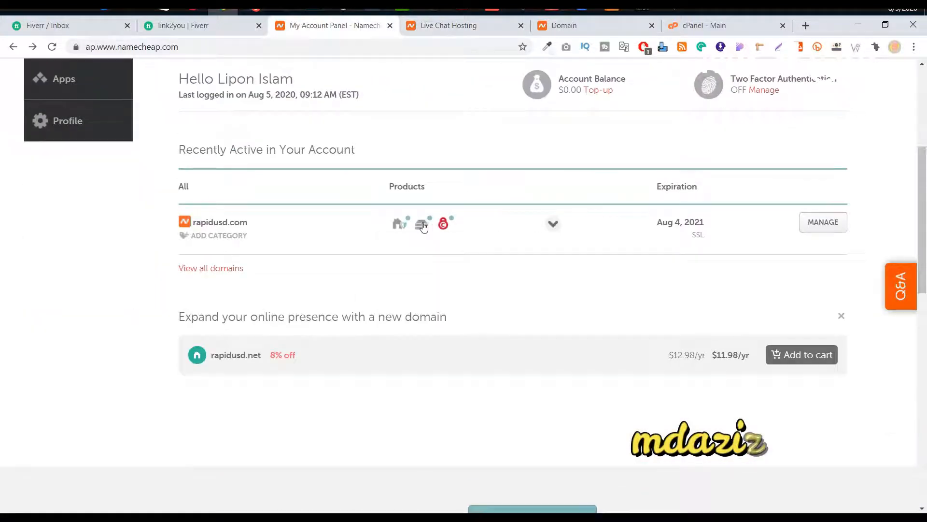
{"action": "mouse_move", "coordinate": [423, 230]}
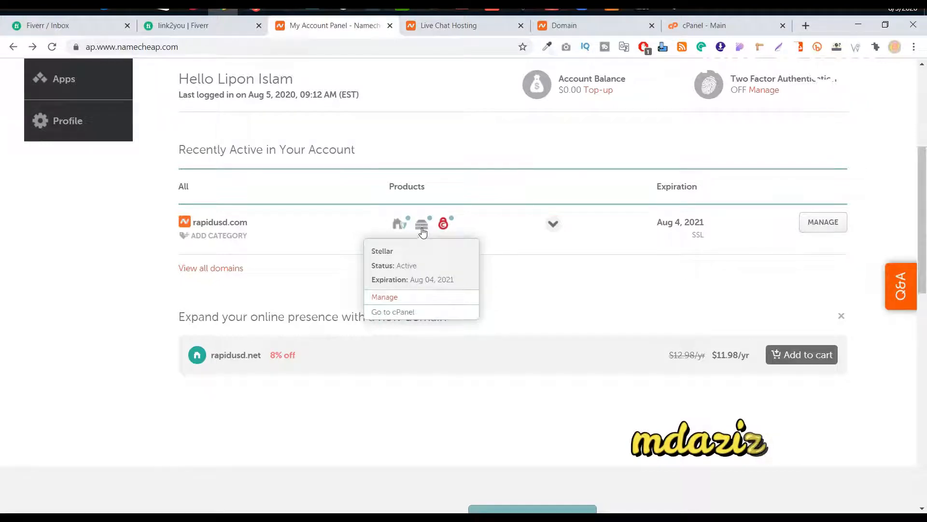
{"action": "left_click", "coordinate": [395, 312]}
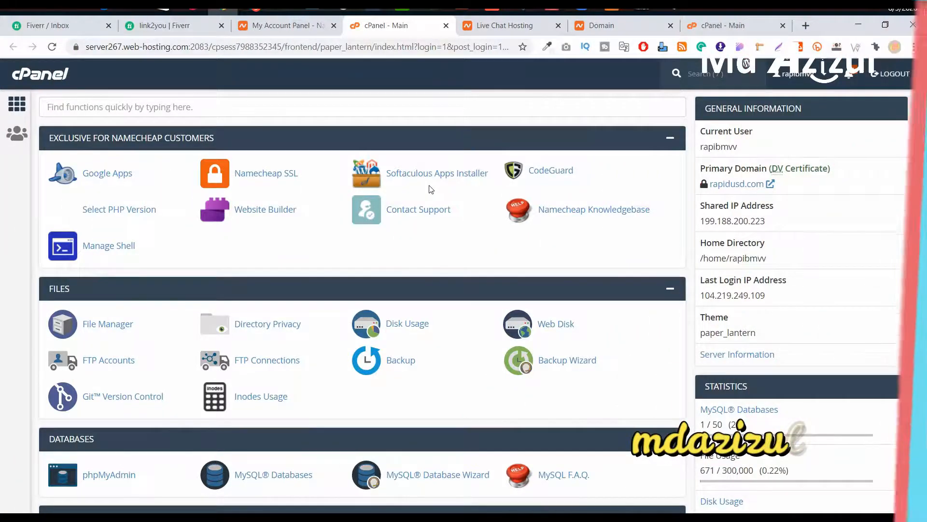
Step: Open cPanel's Subdomains tool from the Domains section in a new tab
{"action": "scroll", "coordinate": [431, 190], "scroll_direction": "down", "scroll_amount": 5}
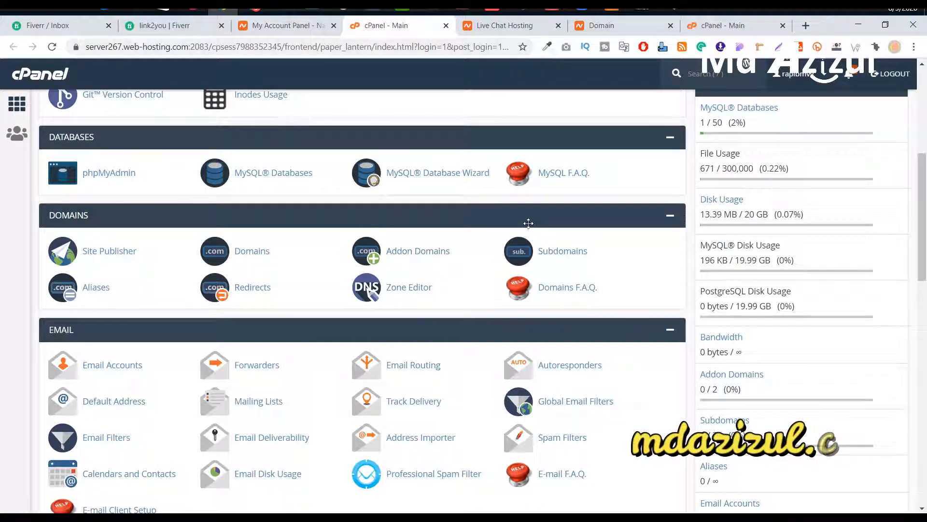
{"action": "right_click", "coordinate": [558, 256]}
{"action": "left_click", "coordinate": [595, 261]}
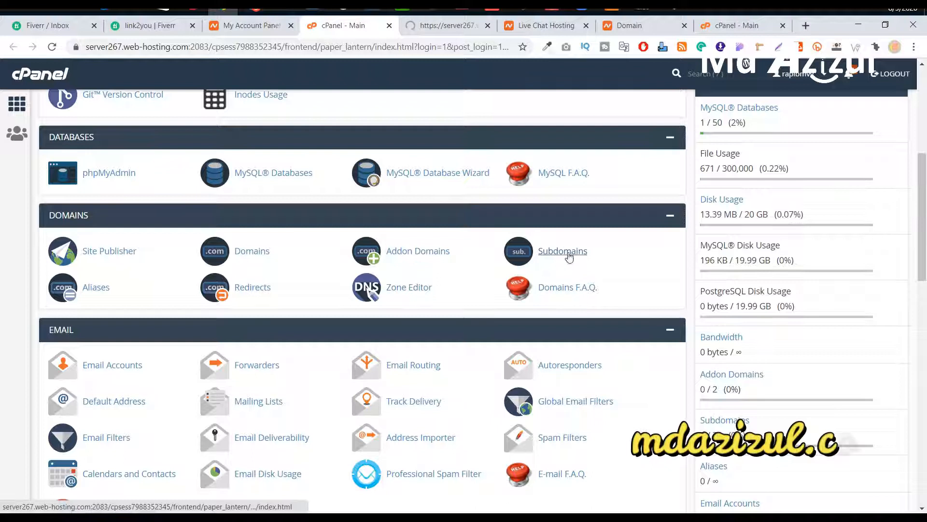
Step: Create subdomain 'test' on rapidusd.com with document root test.rapidusd.com
{"action": "left_click", "coordinate": [454, 31]}
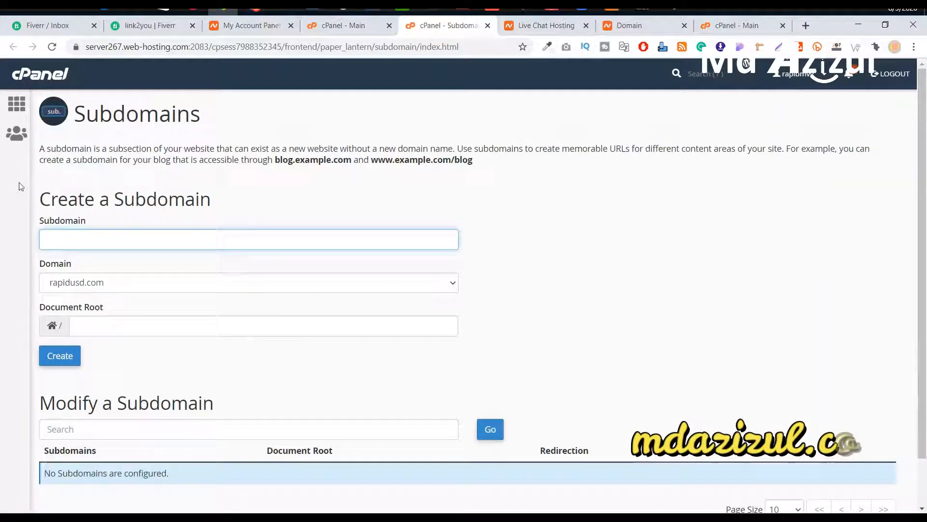
{"action": "scroll", "coordinate": [107, 170], "scroll_direction": "down", "scroll_amount": 1}
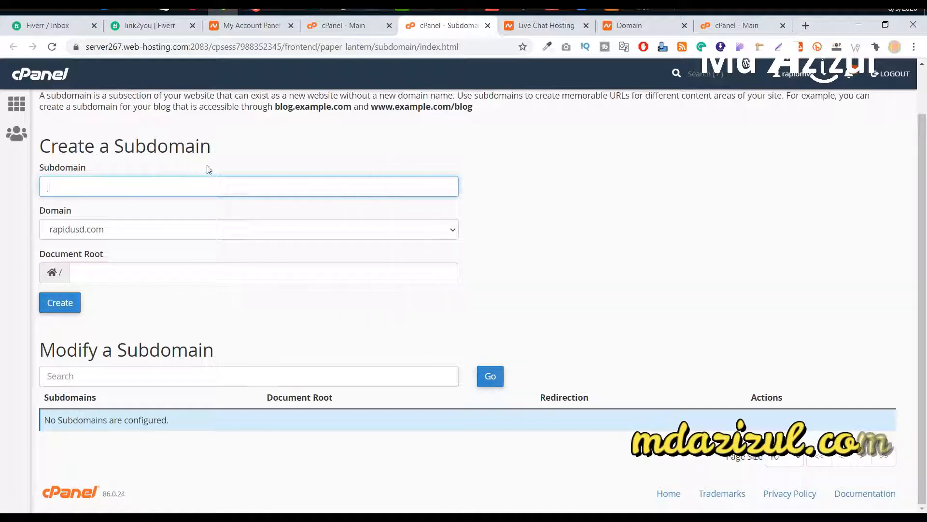
{"action": "left_click", "coordinate": [131, 187]}
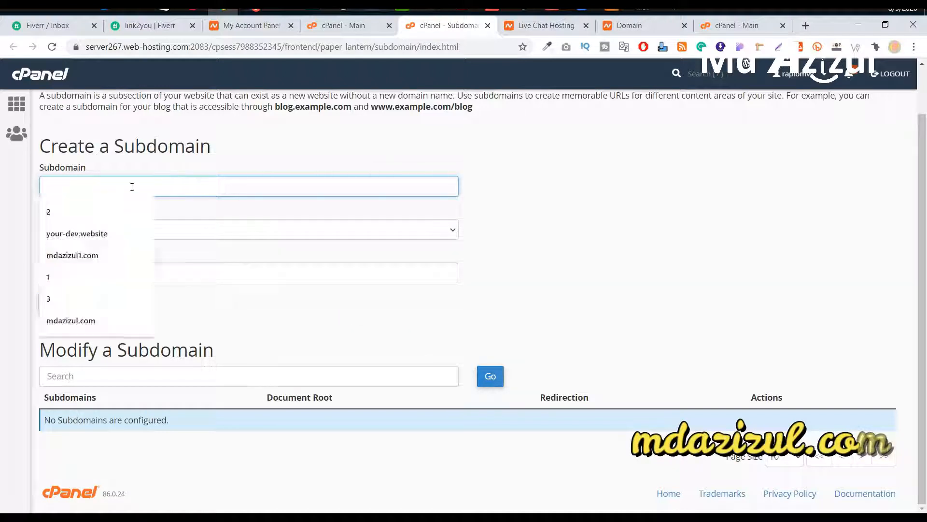
{"action": "type", "text": "TEST"}
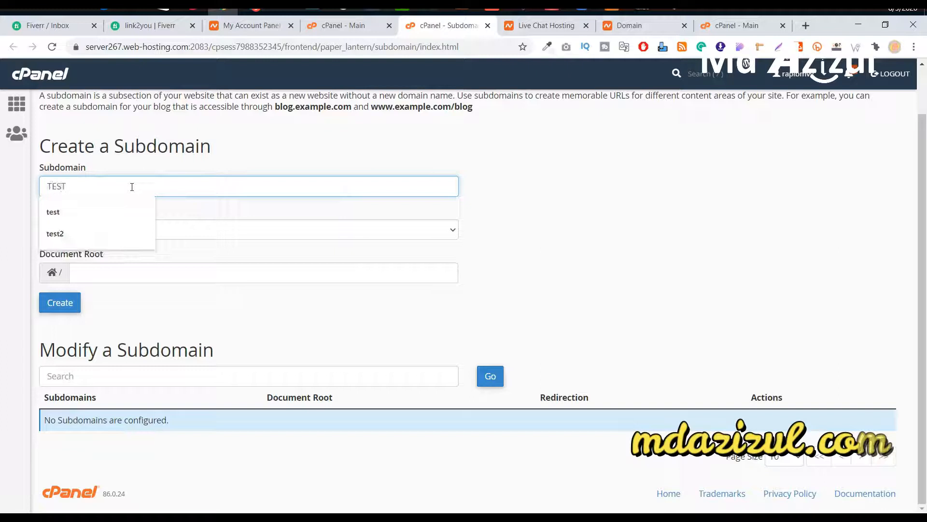
{"action": "left_click", "coordinate": [81, 209]}
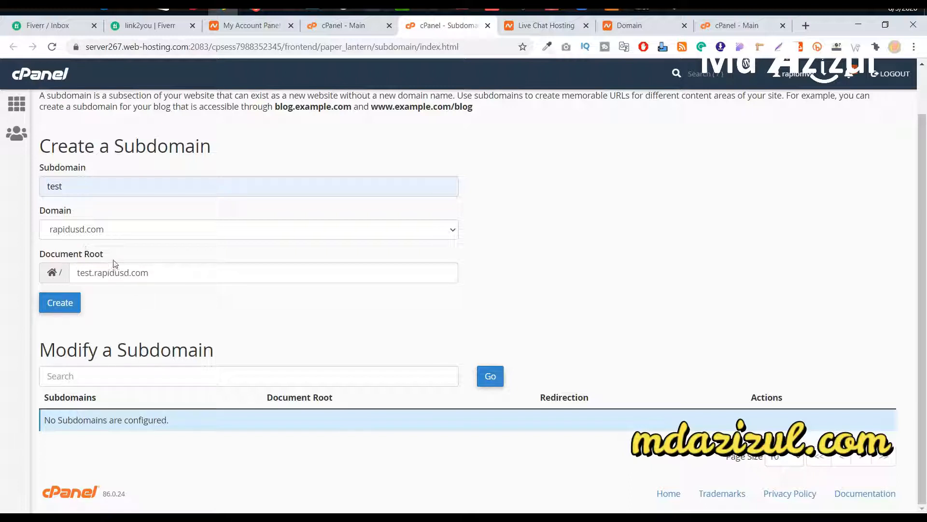
{"action": "left_click", "coordinate": [60, 303]}
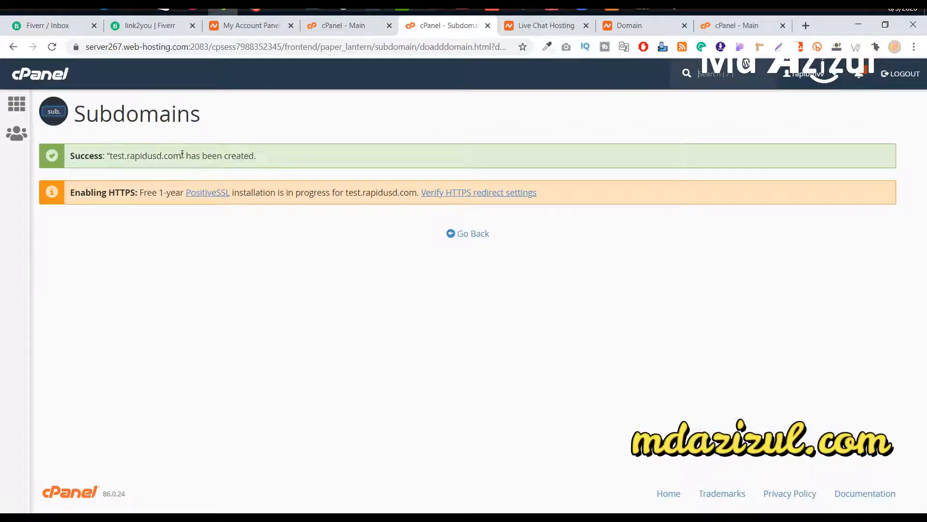
Step: Visit test.rapidusd.com to see its default SORRY! page, close that tab, and return to cPanel home
{"action": "left_click_drag", "start_coordinate": [182, 155], "coordinate": [114, 155]}
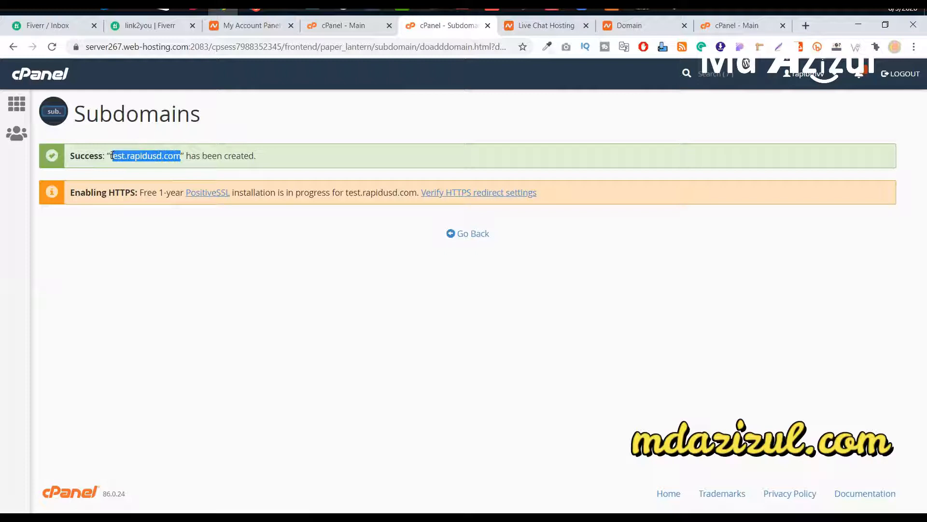
{"action": "right_click", "coordinate": [140, 155]}
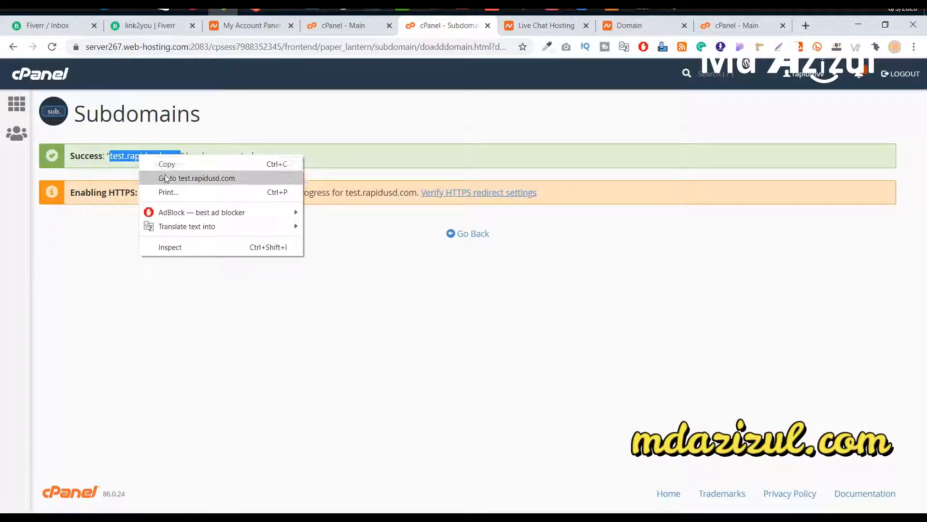
{"action": "left_click", "coordinate": [203, 177]}
{"action": "left_click", "coordinate": [404, 30]}
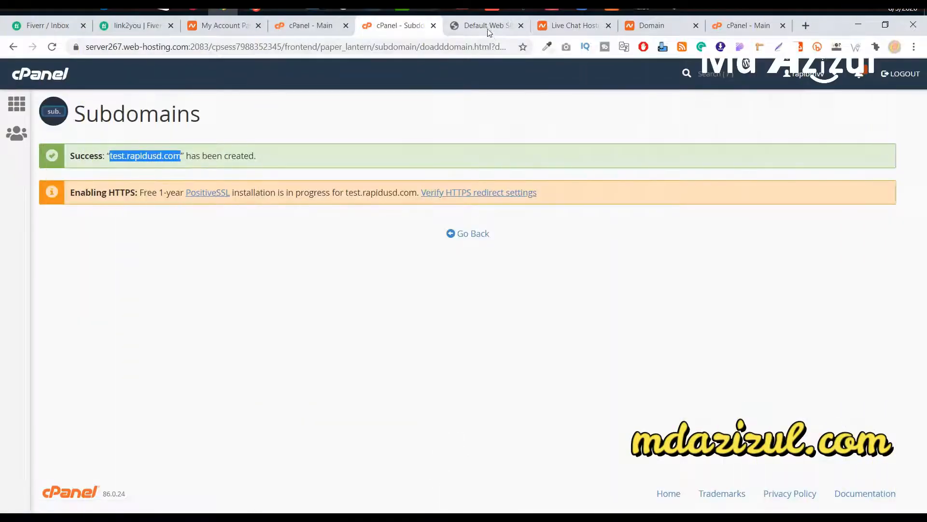
{"action": "left_click", "coordinate": [483, 26]}
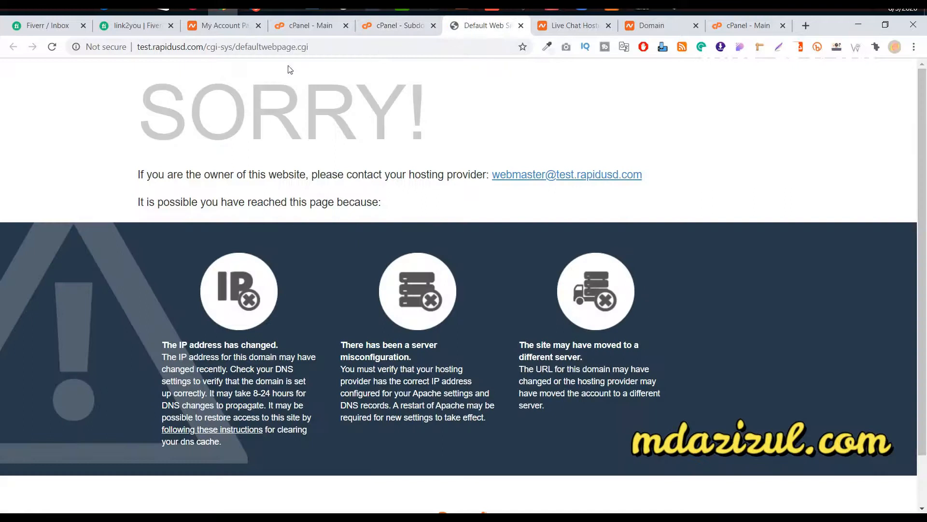
{"action": "left_click", "coordinate": [521, 26]}
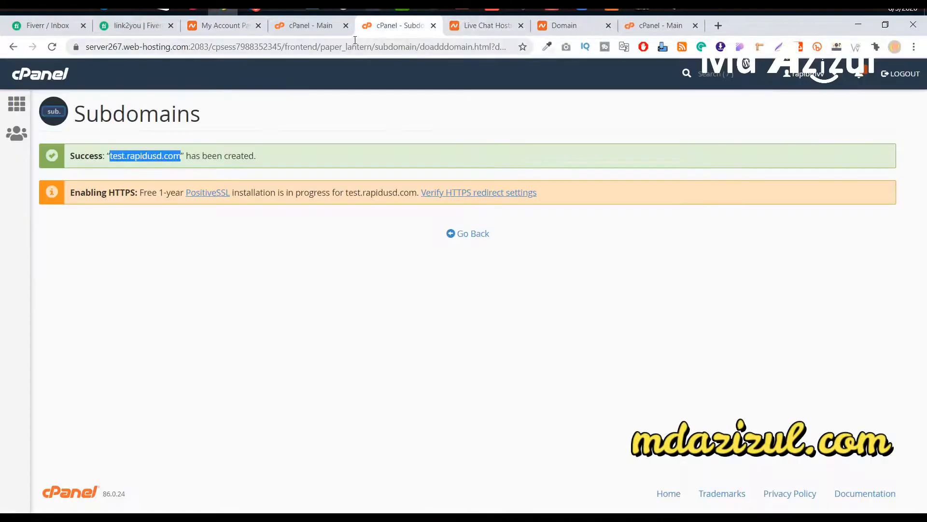
{"action": "left_click", "coordinate": [19, 105]}
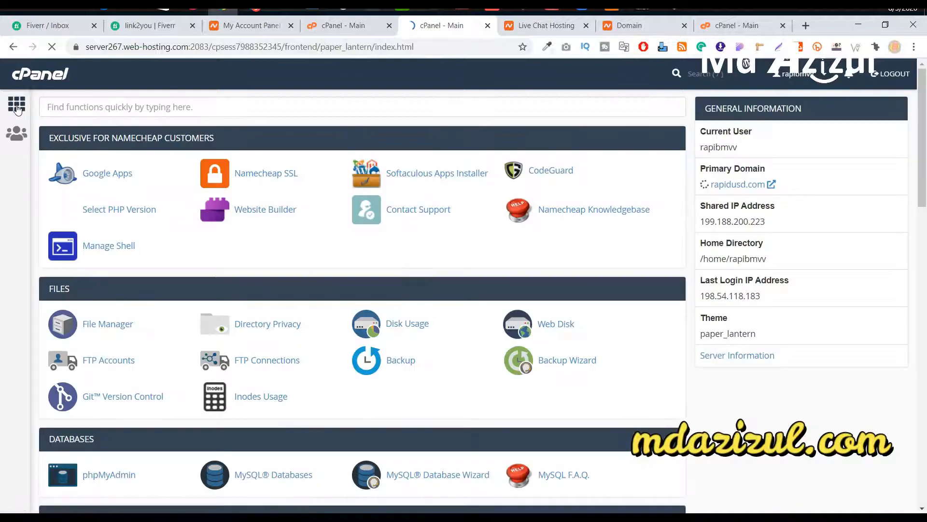
Step: Open Namecheap SSL in a new tab showing the Two-Click DV SSL Installation page
{"action": "right_click", "coordinate": [267, 176]}
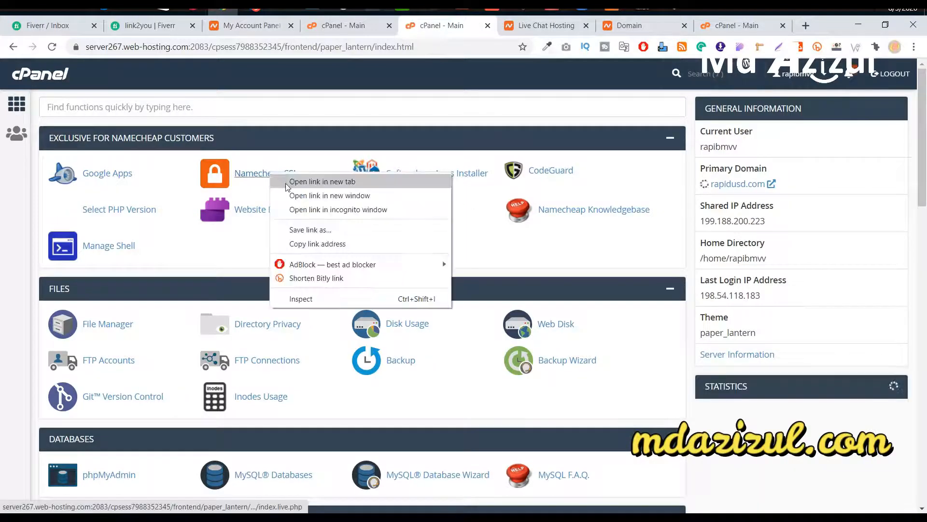
{"action": "left_click", "coordinate": [275, 180]}
{"action": "left_click", "coordinate": [474, 29]}
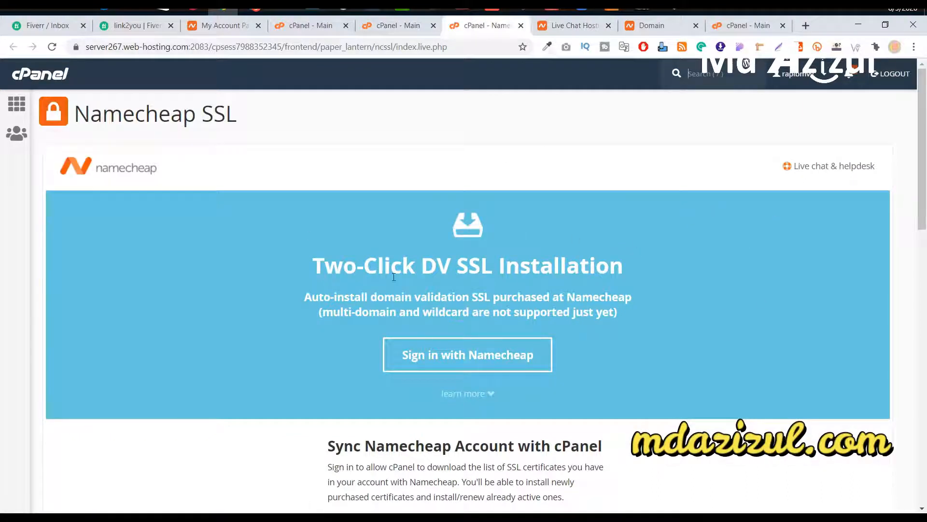
{"action": "left_click_drag", "start_coordinate": [315, 261], "coordinate": [729, 291]}
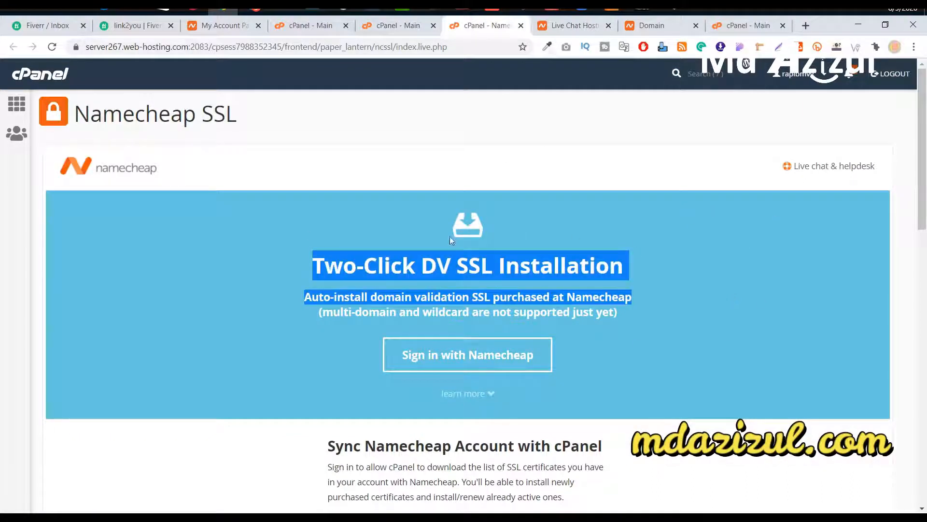
{"action": "left_click", "coordinate": [607, 201]}
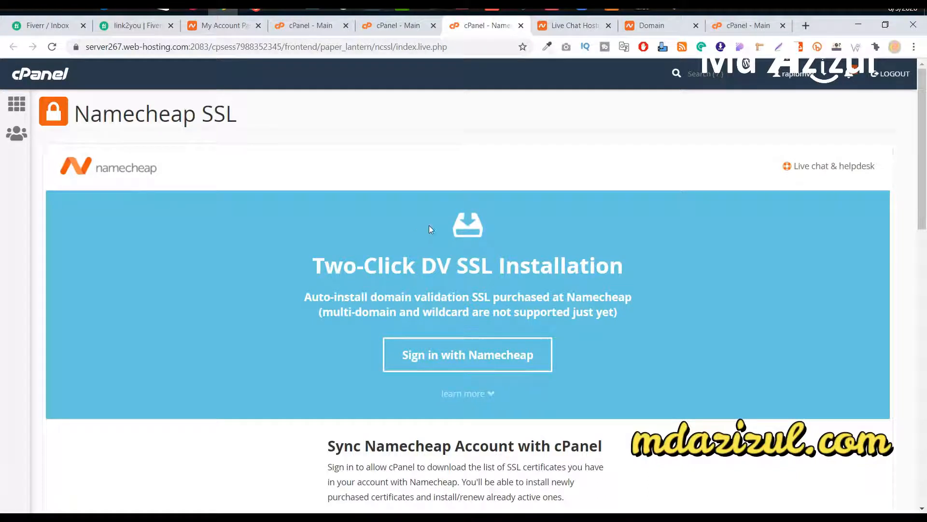
Step: Sign in with Namecheap, allow access, and confirm test.rapidusd.com's PositiveSSL is in progress
{"action": "left_click", "coordinate": [425, 359]}
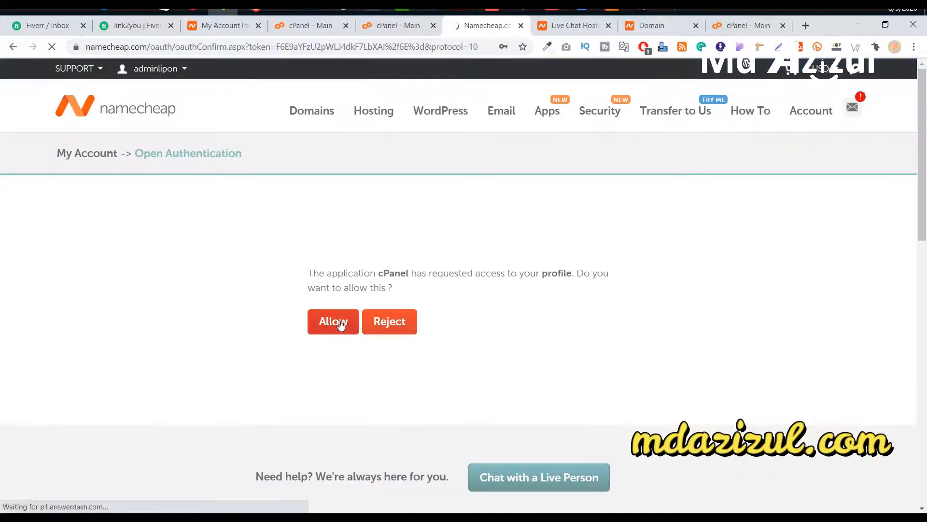
{"action": "left_click", "coordinate": [339, 323]}
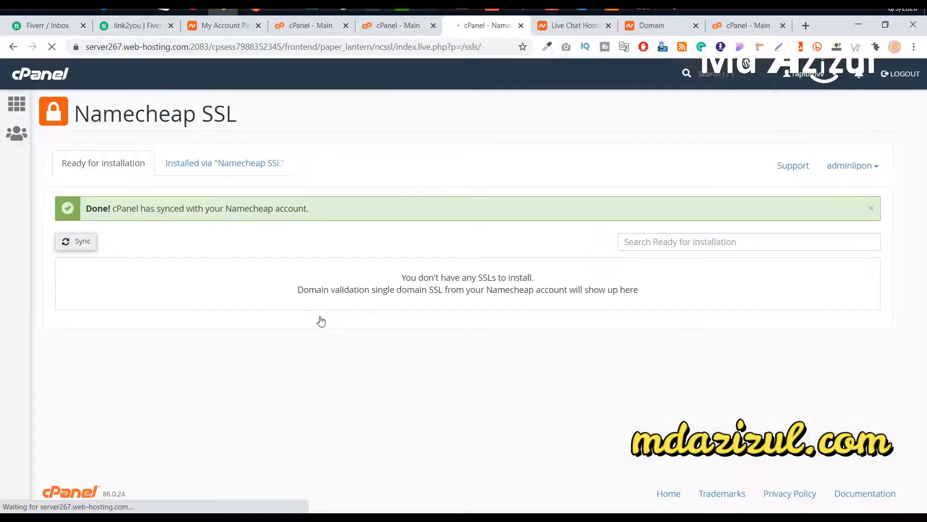
{"action": "left_click", "coordinate": [235, 169]}
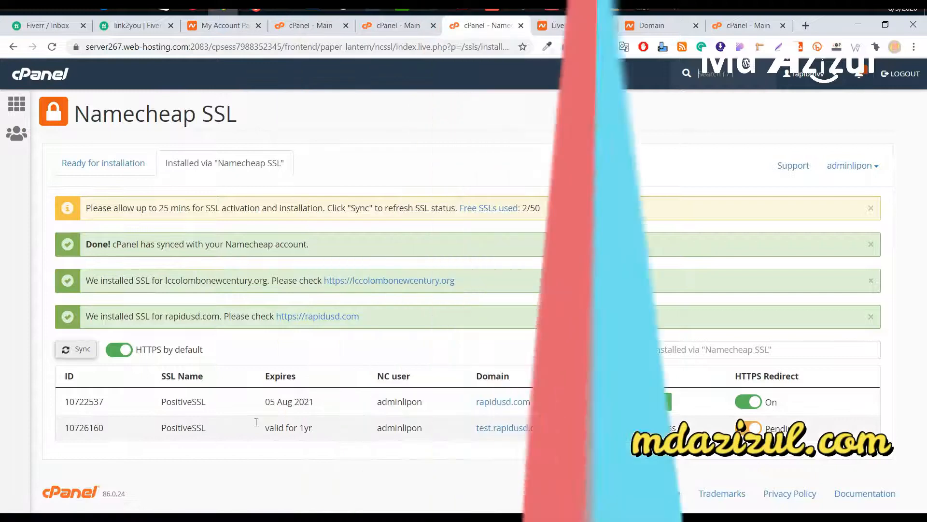
{"action": "left_click_drag", "start_coordinate": [107, 430], "coordinate": [676, 428]}
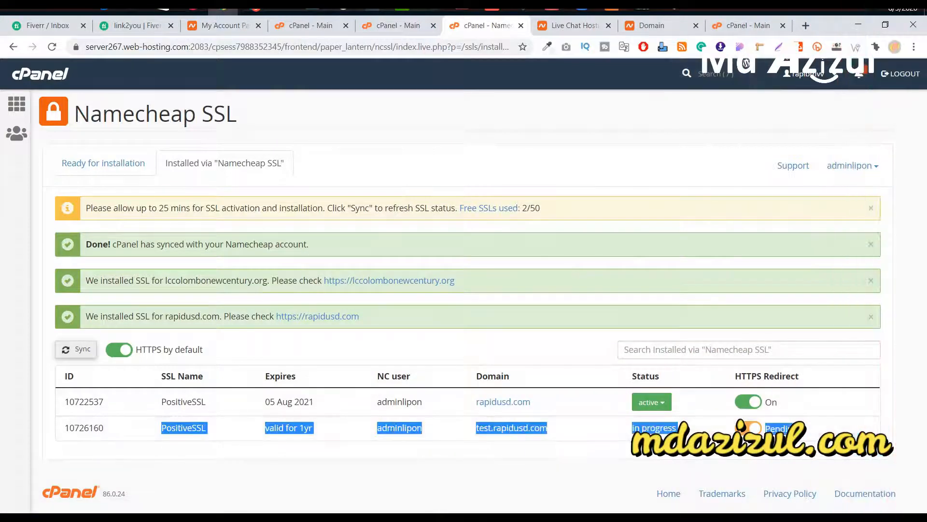
{"action": "double_click", "coordinate": [663, 429]}
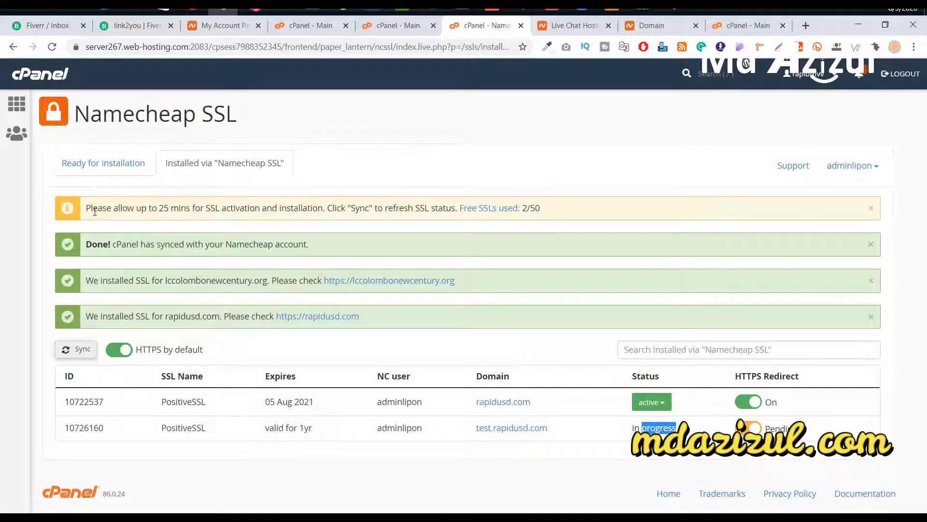
{"action": "left_click_drag", "start_coordinate": [90, 206], "coordinate": [190, 206]}
{"action": "double_click", "coordinate": [271, 208]}
{"action": "left_click", "coordinate": [412, 206]}
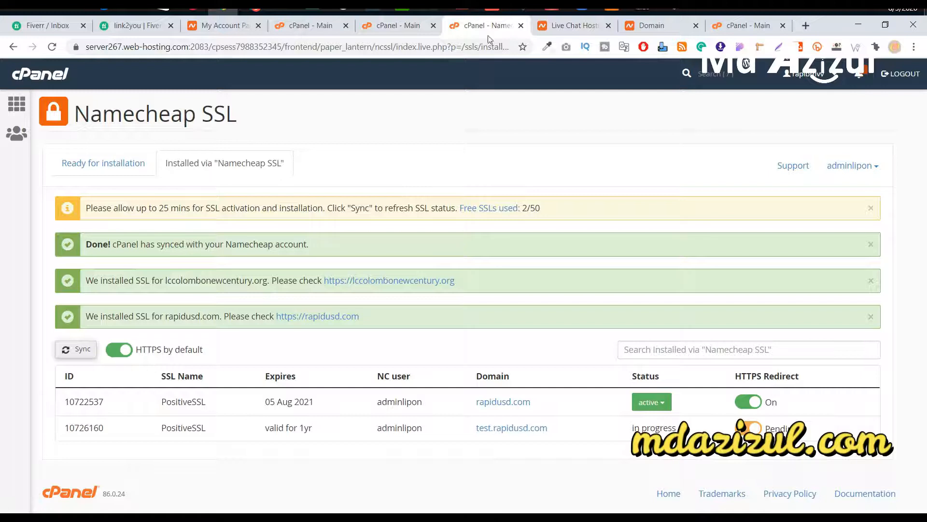
Step: Return to the cPanel - Main tab and scroll through the home page tools
{"action": "left_click", "coordinate": [416, 29]}
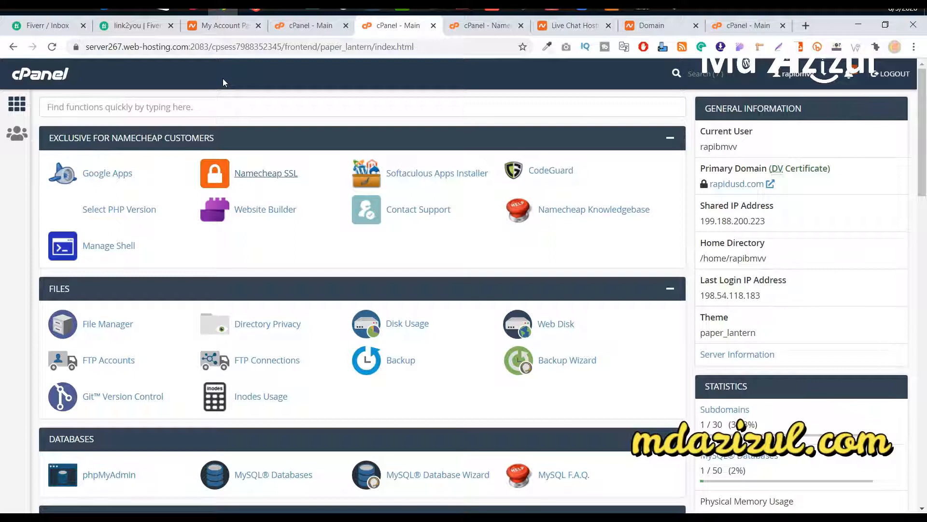
{"action": "scroll", "coordinate": [326, 264], "scroll_direction": "down", "scroll_amount": 1}
{"action": "scroll", "coordinate": [329, 263], "scroll_direction": "down", "scroll_amount": 9}
{"action": "scroll", "coordinate": [329, 261], "scroll_direction": "up", "scroll_amount": 10}
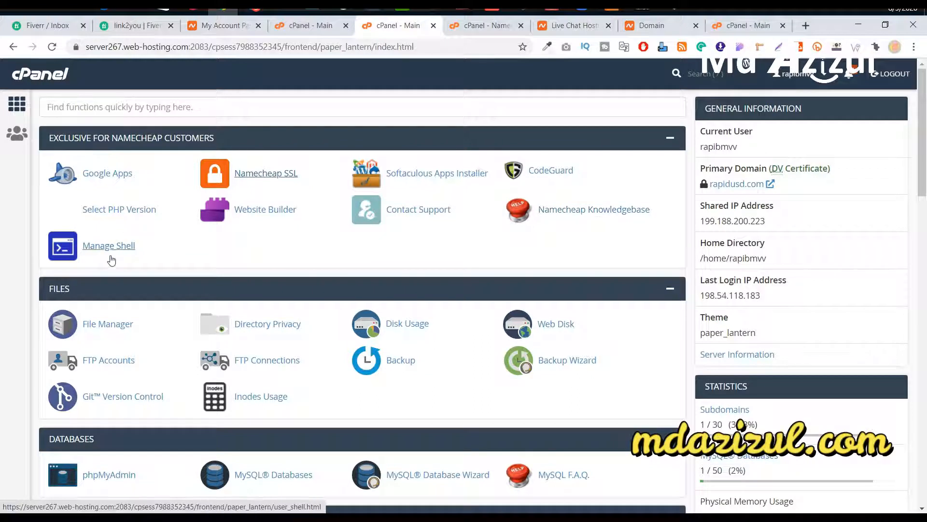
{"action": "scroll", "coordinate": [154, 249], "scroll_direction": "down", "scroll_amount": 1}
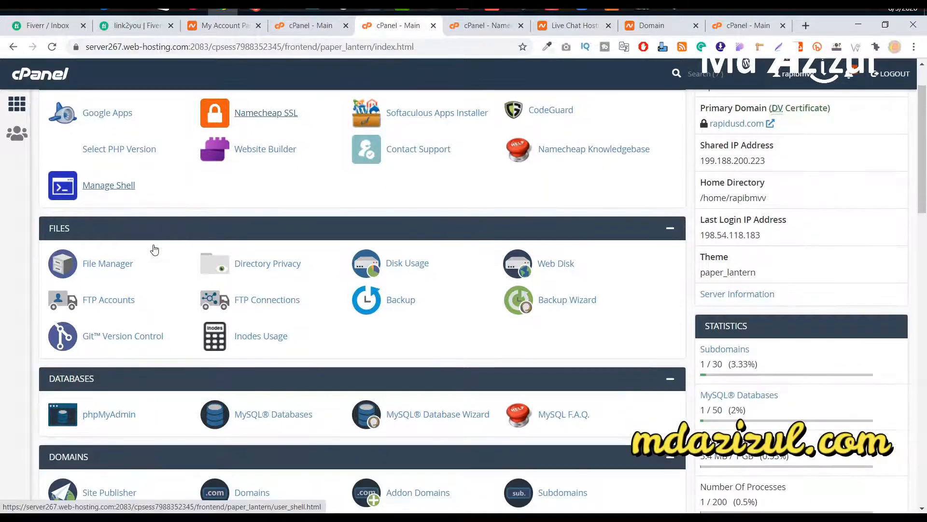
Step: Open File Manager, close Namecheap SSL, and confirm the test.rapidusd.com folder holds only cgi-bin
{"action": "right_click", "coordinate": [106, 261]}
{"action": "left_click", "coordinate": [123, 268]}
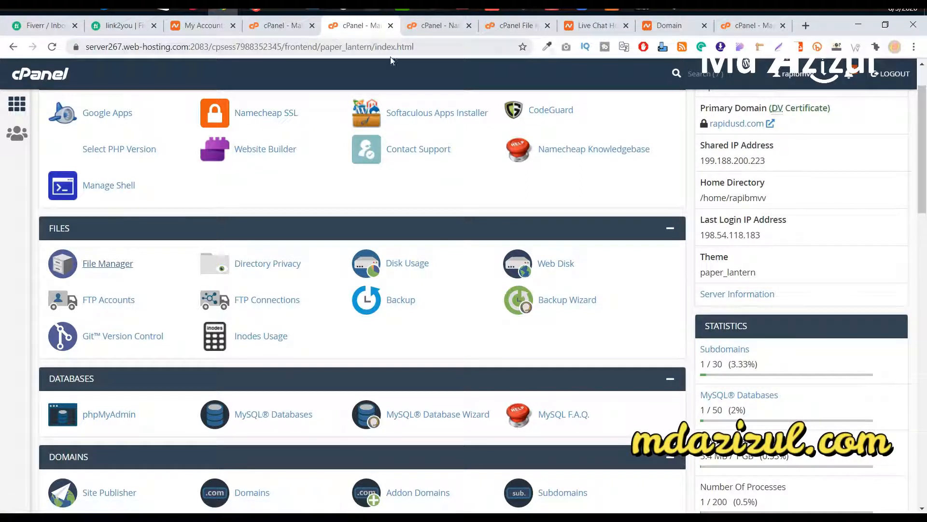
{"action": "left_click", "coordinate": [451, 27]}
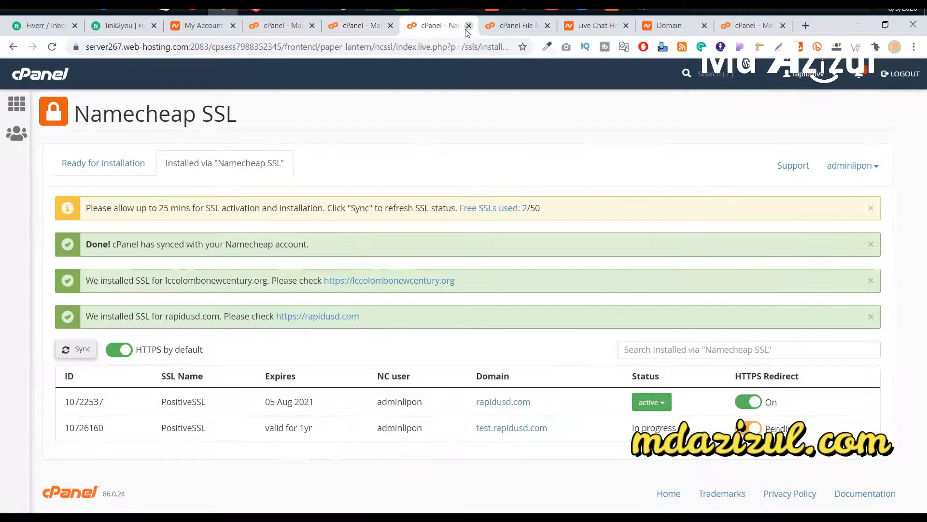
{"action": "left_click", "coordinate": [469, 26]}
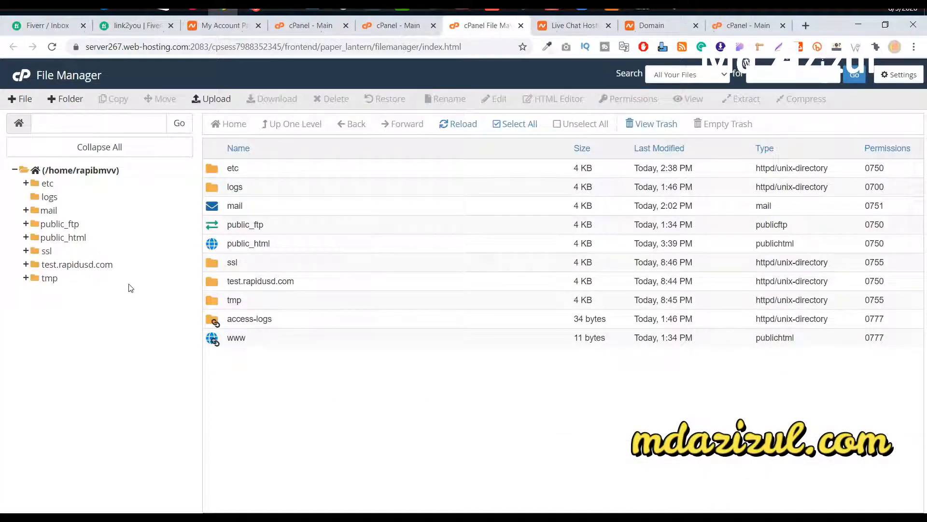
{"action": "double_click", "coordinate": [340, 284]}
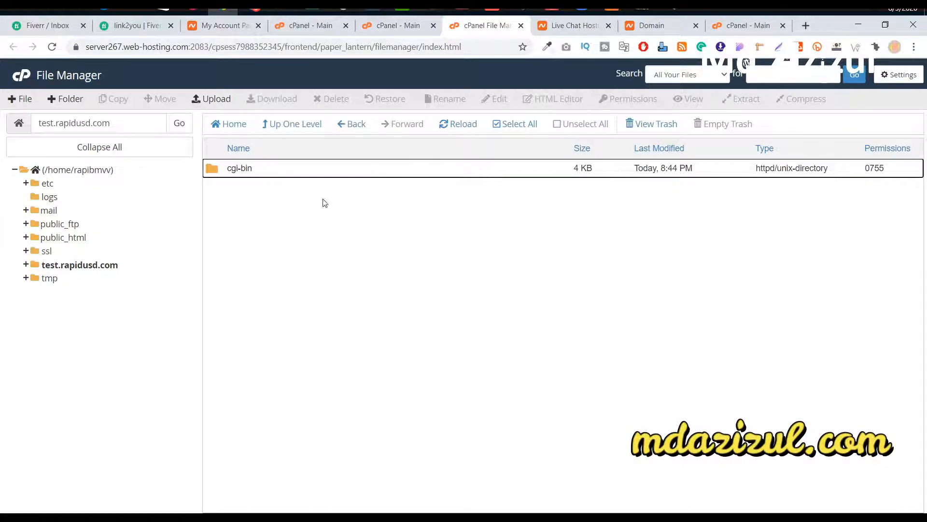
{"action": "left_click", "coordinate": [363, 174]}
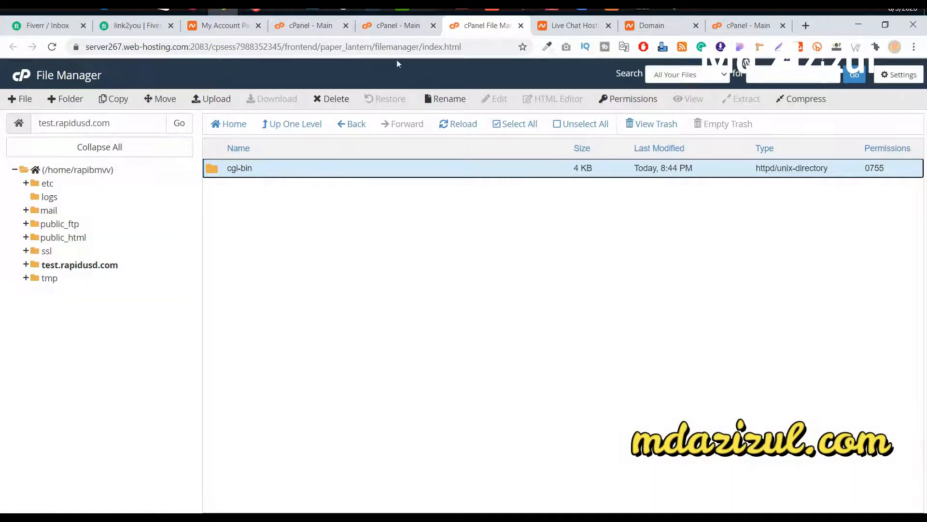
{"action": "left_click", "coordinate": [403, 31]}
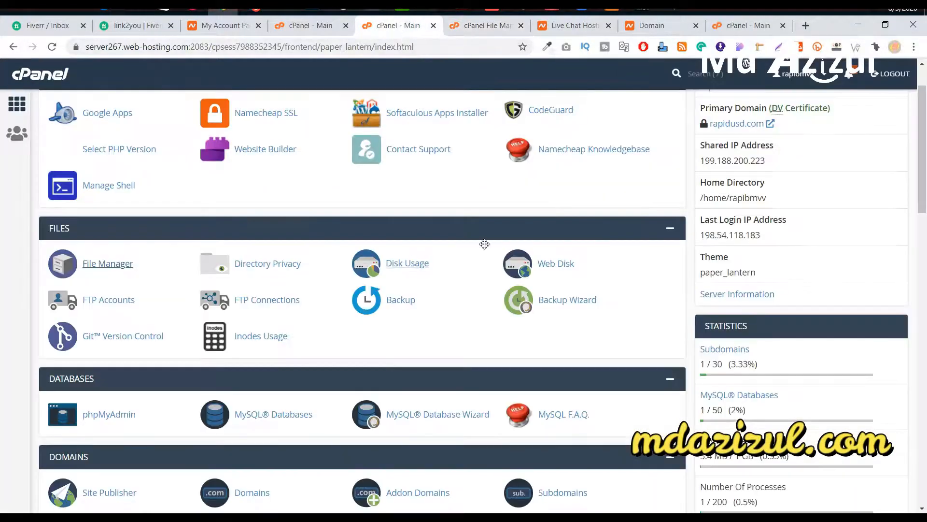
Step: Scroll to the Statistics panel and highlight File Usage at 671 / 300,000 (0.22%)
{"action": "scroll", "coordinate": [901, 272], "scroll_direction": "down", "scroll_amount": 1}
{"action": "scroll", "coordinate": [901, 272], "scroll_direction": "down", "scroll_amount": 1}
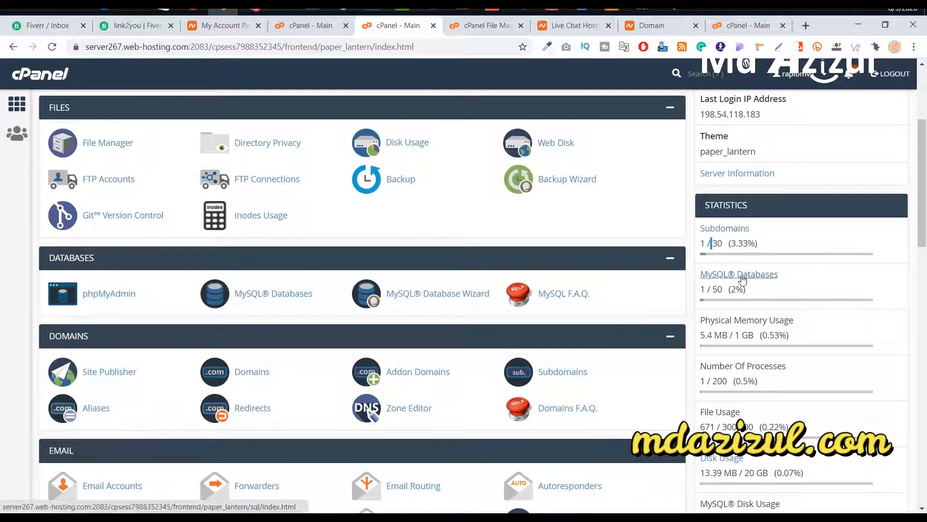
{"action": "scroll", "coordinate": [746, 267], "scroll_direction": "down", "scroll_amount": 1}
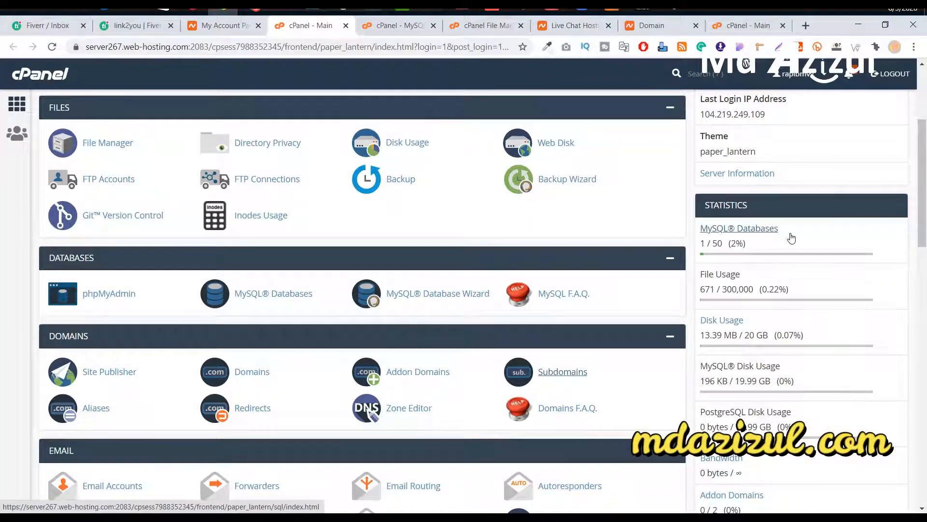
{"action": "triple_click", "coordinate": [729, 272]}
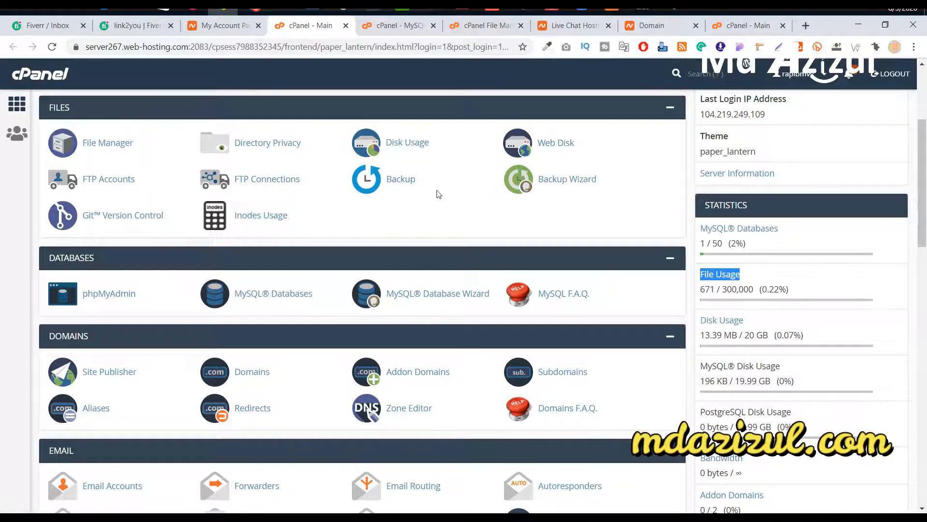
Step: Scroll the cPanel home page to the Databases and Domains sections, showing 1 / 50 MySQL databases
{"action": "scroll", "coordinate": [357, 241], "scroll_direction": "down", "scroll_amount": 1}
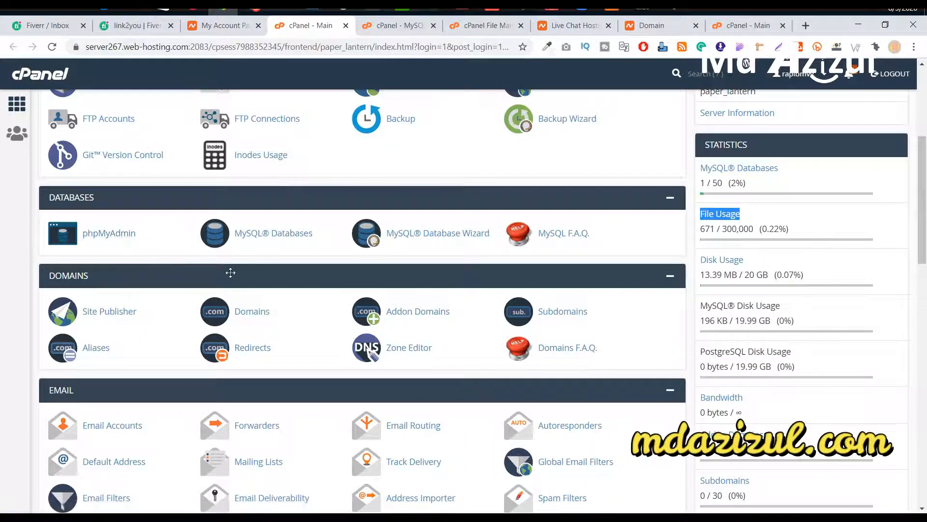
{"action": "scroll", "coordinate": [149, 284], "scroll_direction": "down", "scroll_amount": 3}
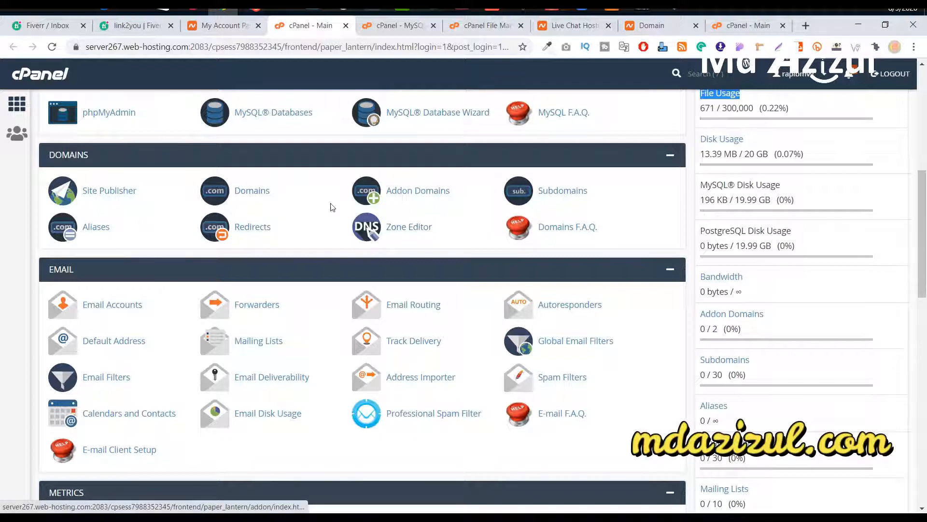
{"action": "scroll", "coordinate": [323, 201], "scroll_direction": "up", "scroll_amount": 1}
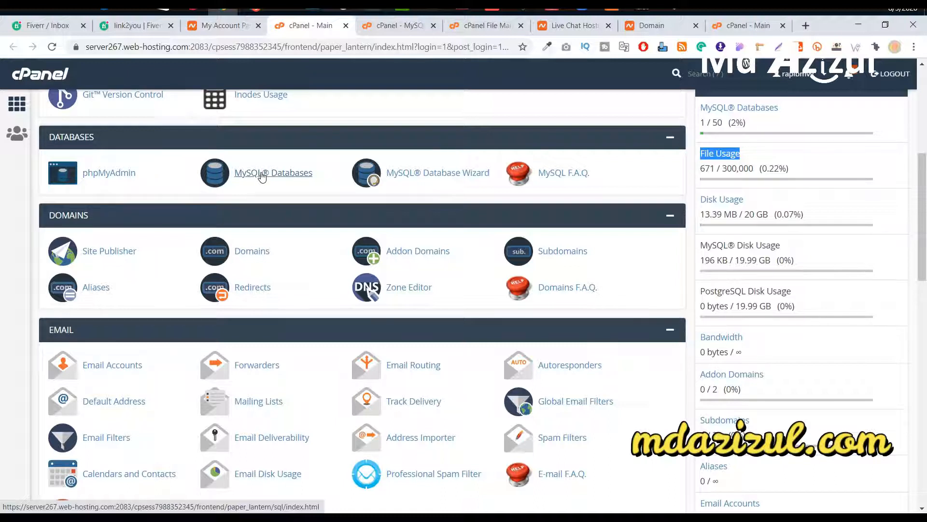
Step: Review the single listed MySQL database, close that tab, and scroll the home page to Email
{"action": "left_click", "coordinate": [410, 22]}
{"action": "scroll", "coordinate": [193, 188], "scroll_direction": "down", "scroll_amount": 9}
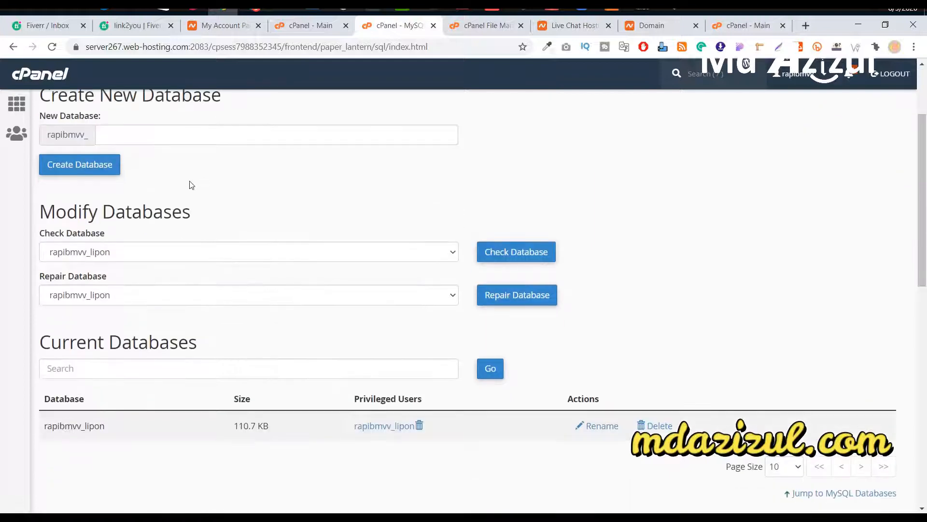
{"action": "scroll", "coordinate": [204, 177], "scroll_direction": "up", "scroll_amount": 6}
{"action": "key", "text": "ctrl+w"}
{"action": "scroll", "coordinate": [280, 270], "scroll_direction": "down", "scroll_amount": 3}
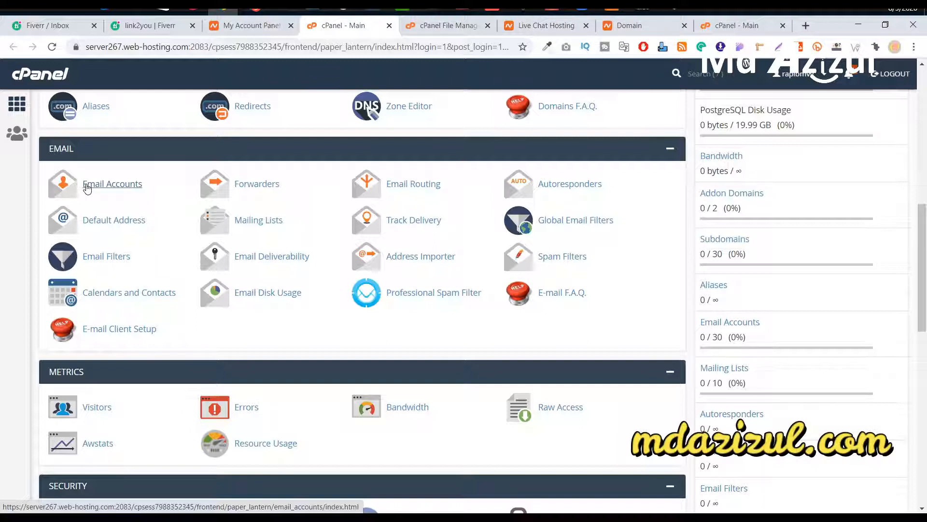
Step: Open Email Accounts in a new tab, showing only the default account with 30 available
{"action": "right_click", "coordinate": [121, 188]}
{"action": "left_click", "coordinate": [135, 191]}
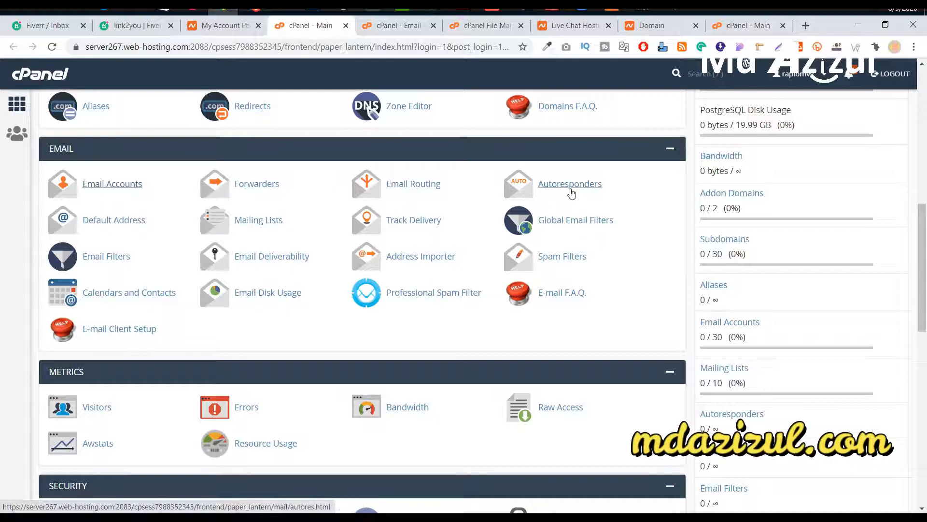
{"action": "left_click", "coordinate": [396, 25]}
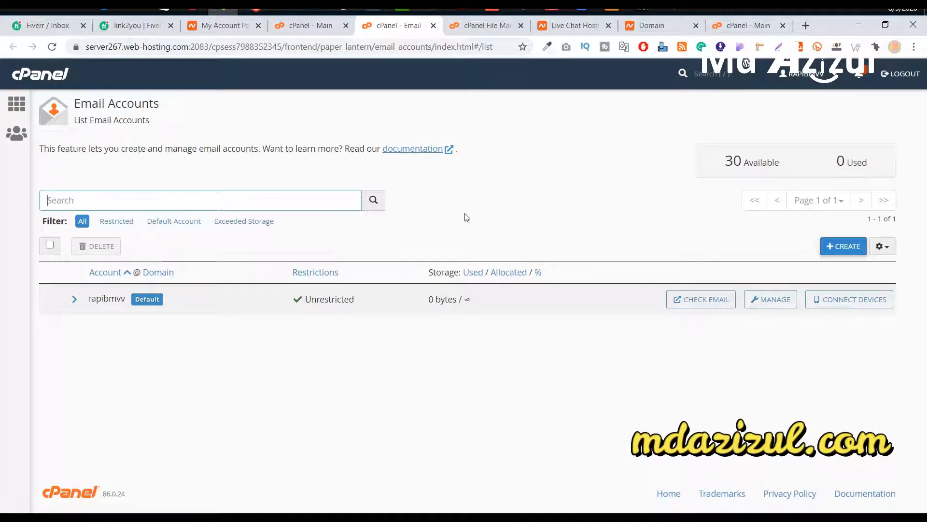
Step: Start a new email account and keep rapidusd.com as the mailbox domain
{"action": "left_click", "coordinate": [846, 247]}
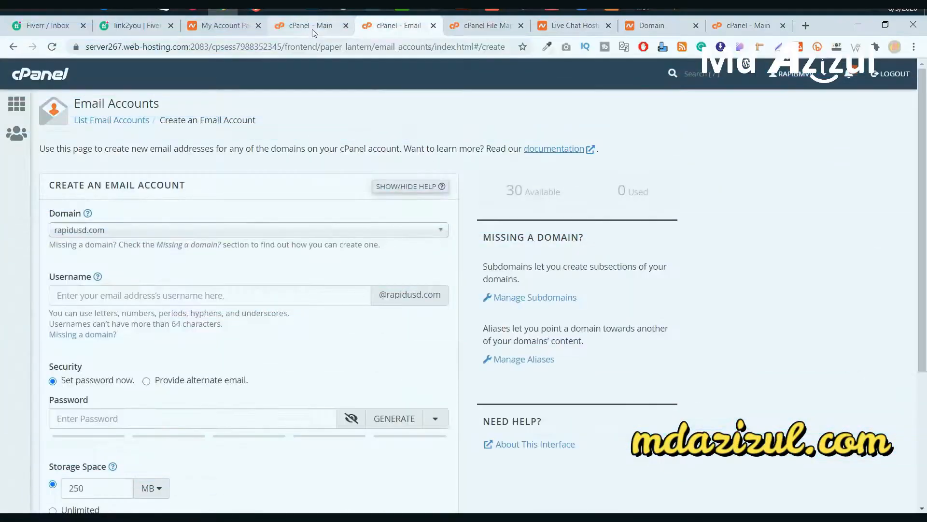
{"action": "left_click", "coordinate": [314, 30]}
{"action": "left_click", "coordinate": [375, 30]}
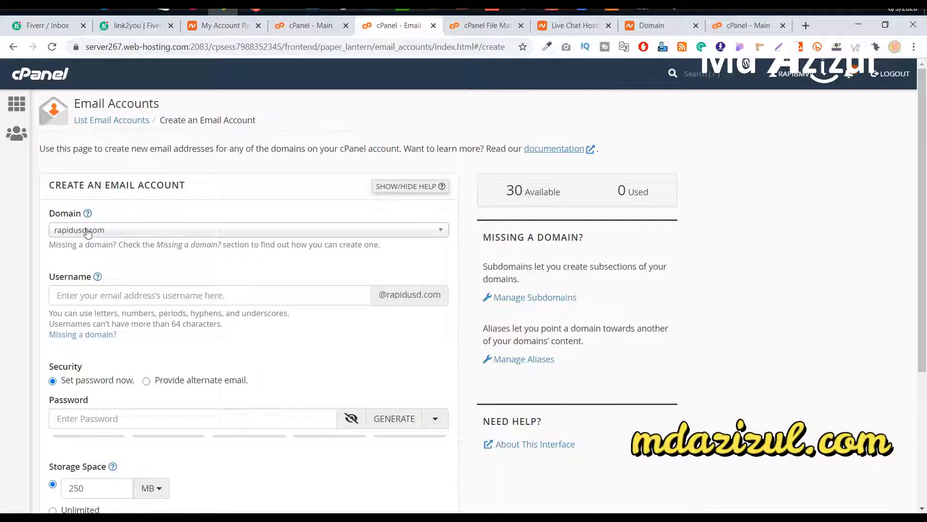
{"action": "left_click", "coordinate": [113, 232]}
{"action": "left_click", "coordinate": [116, 231]}
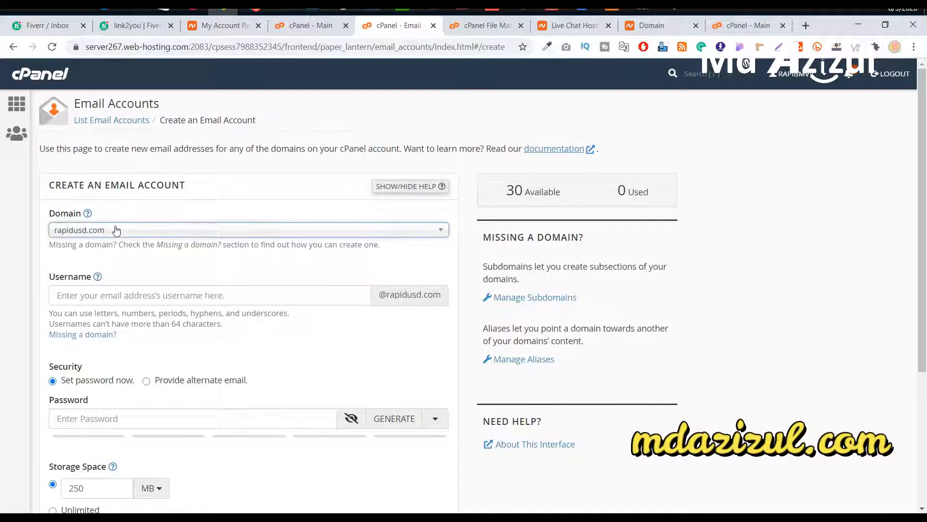
{"action": "left_click", "coordinate": [116, 230]}
{"action": "left_click", "coordinate": [118, 231]}
{"action": "left_click", "coordinate": [123, 230]}
{"action": "left_click", "coordinate": [123, 230]}
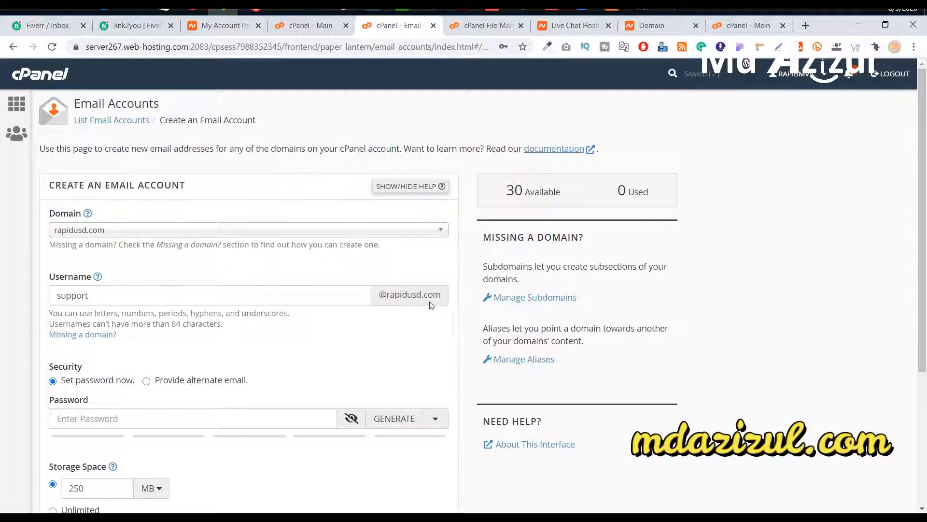
{"action": "scroll", "coordinate": [300, 317], "scroll_direction": "down", "scroll_amount": 2}
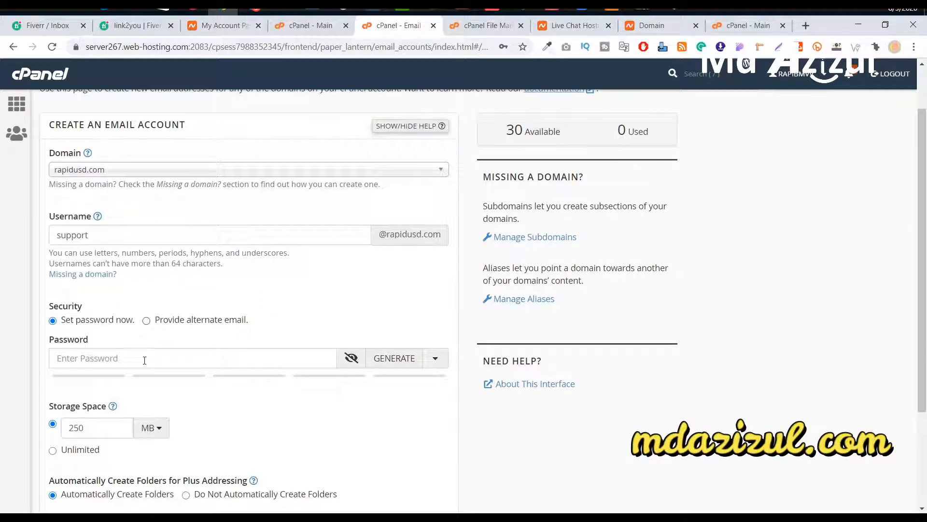
{"action": "left_click", "coordinate": [249, 357]}
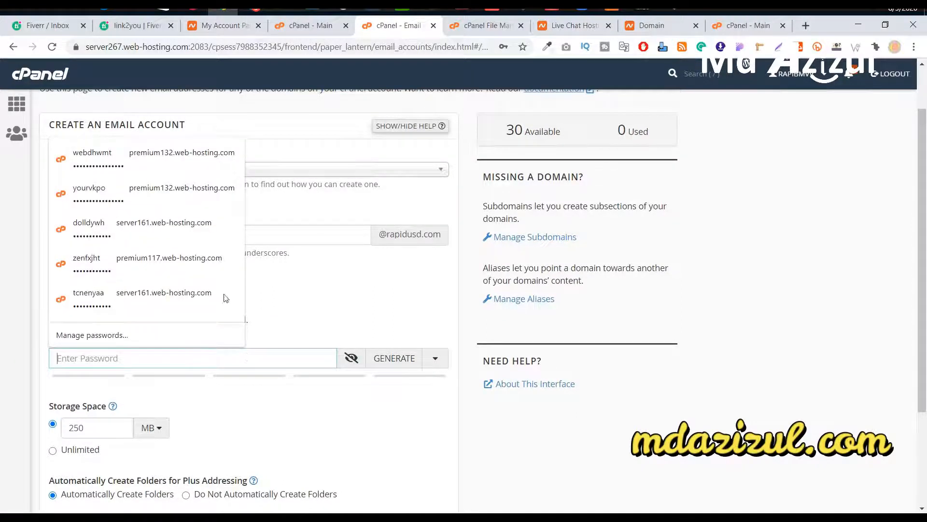
{"action": "key", "text": "ctrl+v"}
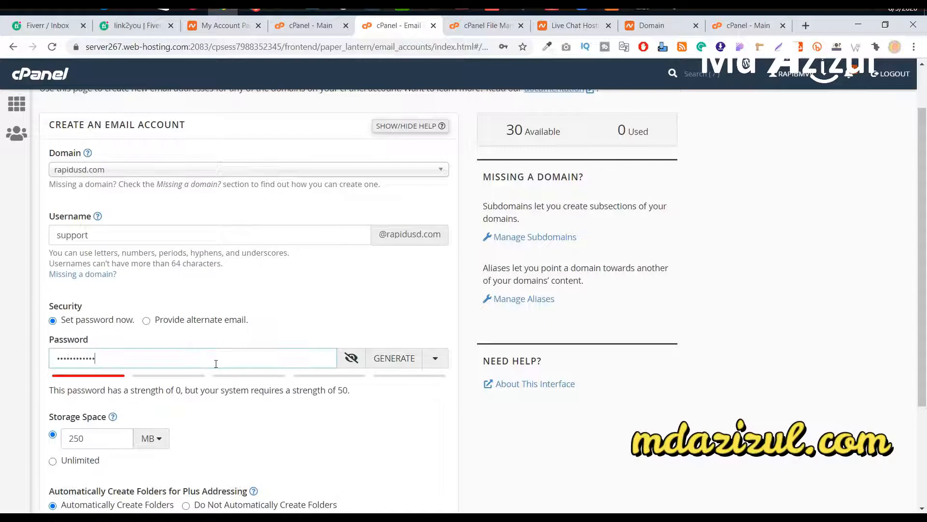
{"action": "left_click", "coordinate": [326, 332]}
{"action": "scroll", "coordinate": [265, 302], "scroll_direction": "down", "scroll_amount": 3}
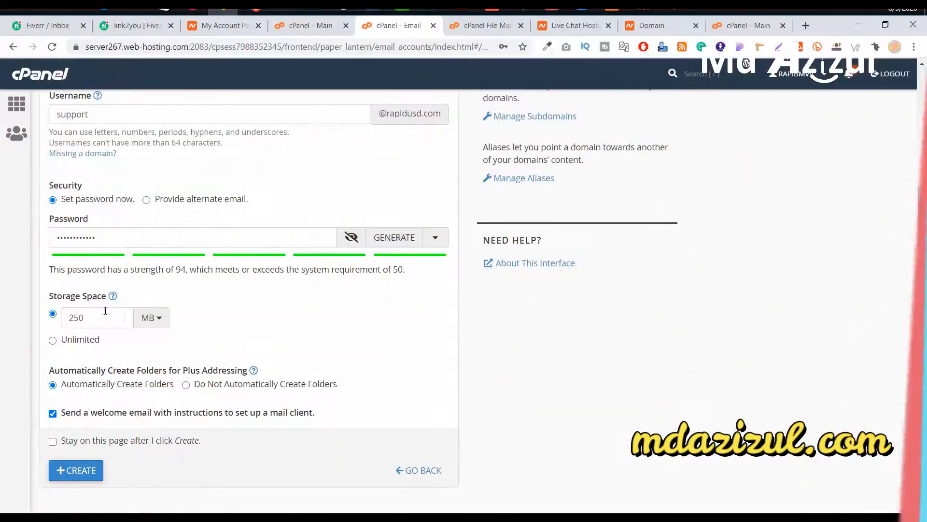
{"action": "left_click", "coordinate": [77, 470]}
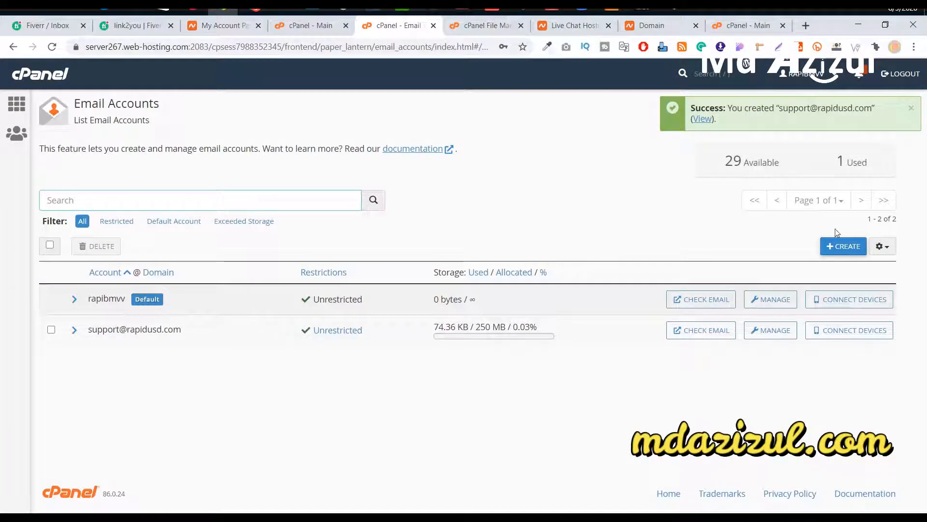
Step: Close the Email Accounts tab and scroll the cPanel home page down to Softaculous and back
{"action": "left_click_drag", "start_coordinate": [118, 332], "coordinate": [211, 346]}
{"action": "left_click", "coordinate": [118, 350]}
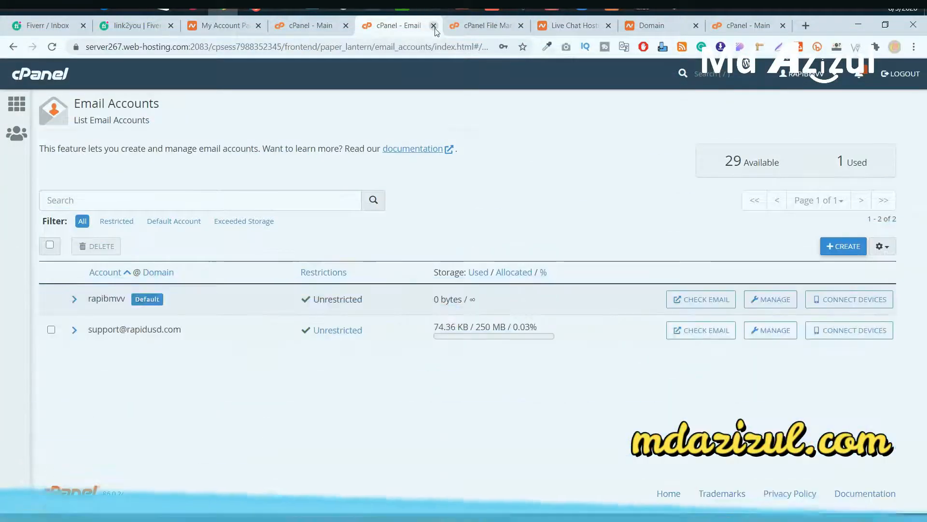
{"action": "left_click", "coordinate": [433, 25]}
{"action": "scroll", "coordinate": [436, 291], "scroll_direction": "down", "scroll_amount": 2}
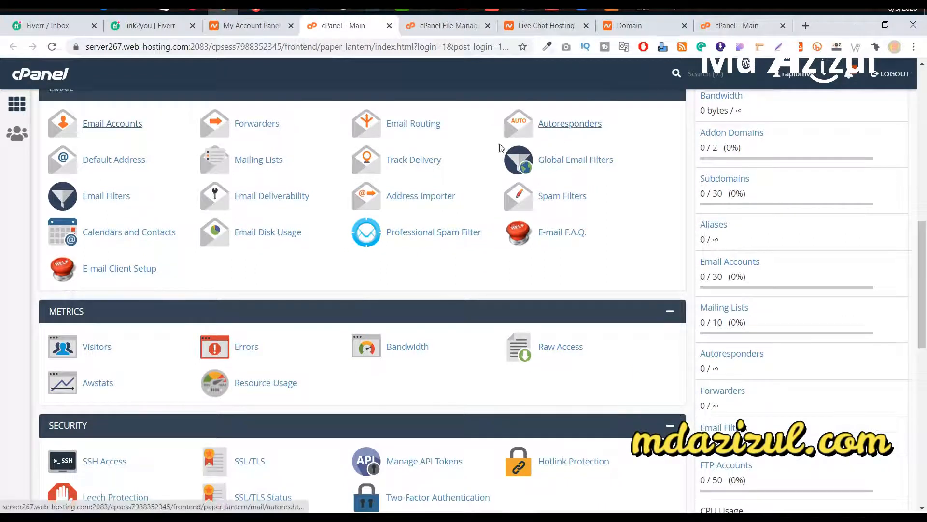
{"action": "scroll", "coordinate": [389, 199], "scroll_direction": "down", "scroll_amount": 4}
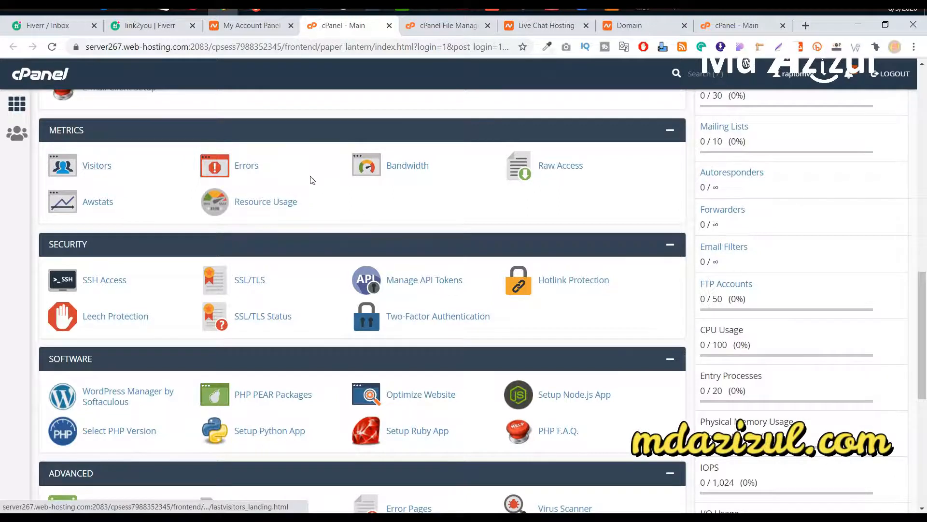
{"action": "scroll", "coordinate": [309, 251], "scroll_direction": "down", "scroll_amount": 4}
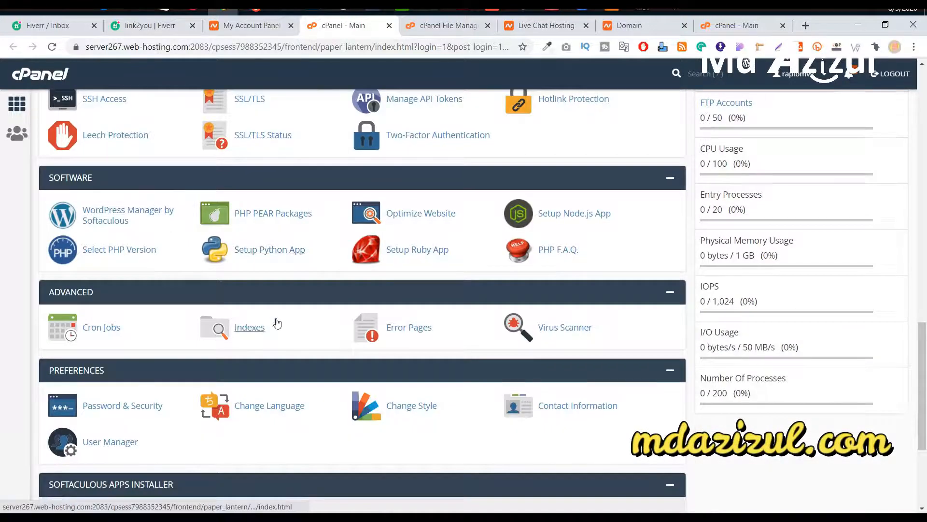
{"action": "scroll", "coordinate": [278, 323], "scroll_direction": "down", "scroll_amount": 4}
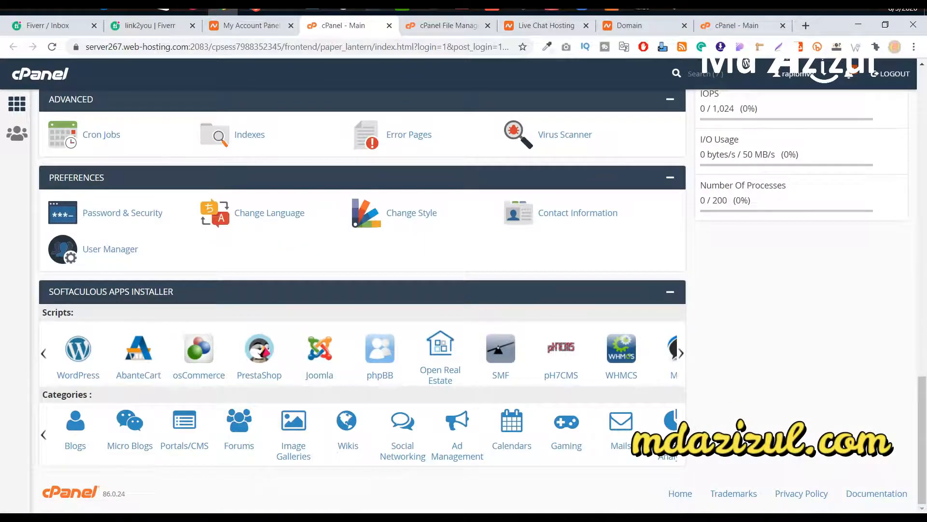
{"action": "scroll", "coordinate": [425, 151], "scroll_direction": "up", "scroll_amount": 20}
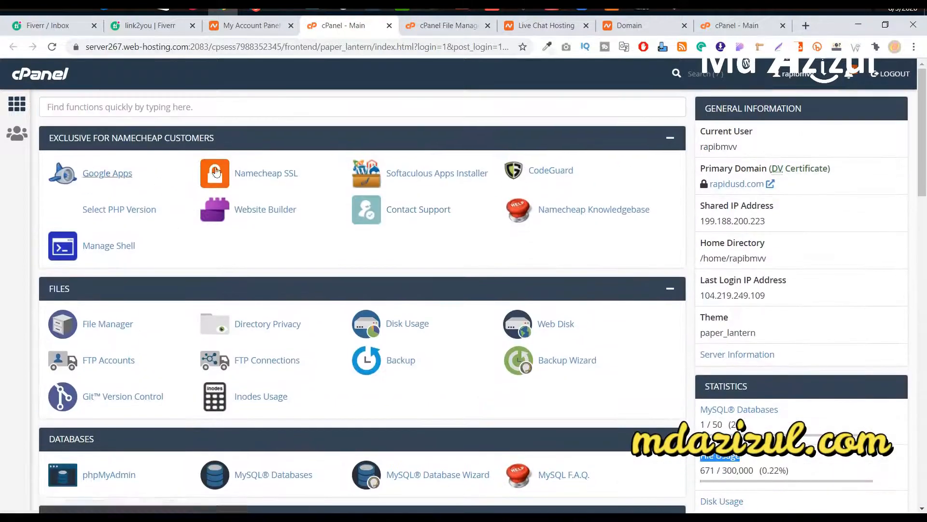
Step: Open Namecheap SSL in a new tab, list installed certificates, and open test.rapidusd.com from there
{"action": "right_click", "coordinate": [270, 177]}
{"action": "left_click", "coordinate": [301, 184]}
{"action": "left_click", "coordinate": [400, 29]}
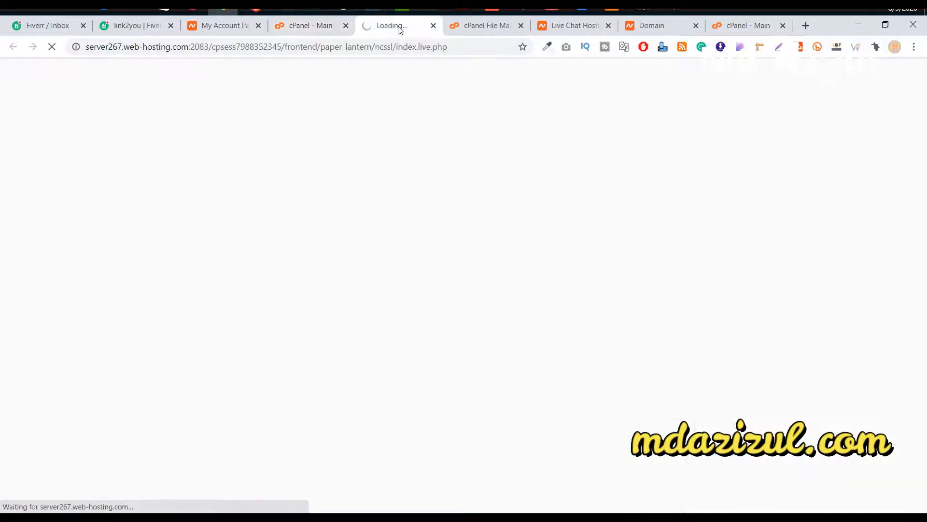
{"action": "left_click", "coordinate": [333, 29]}
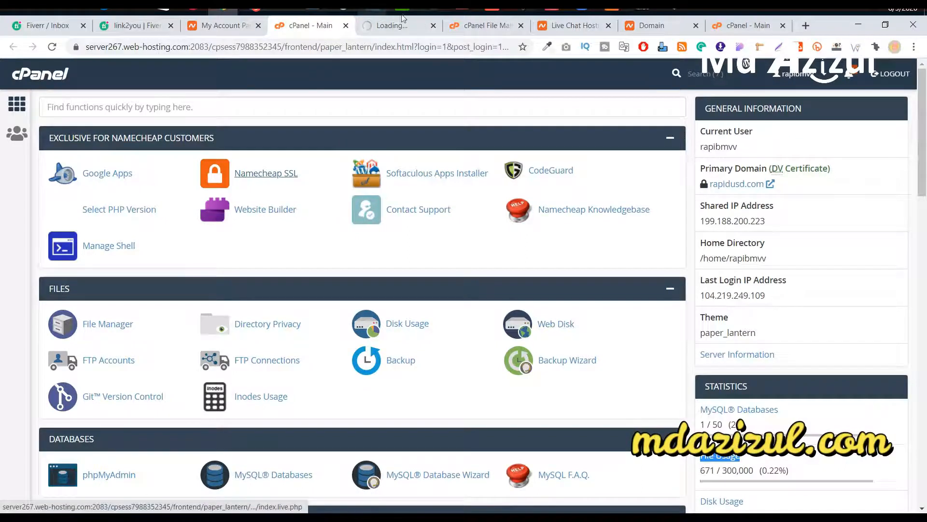
{"action": "left_click", "coordinate": [390, 30]}
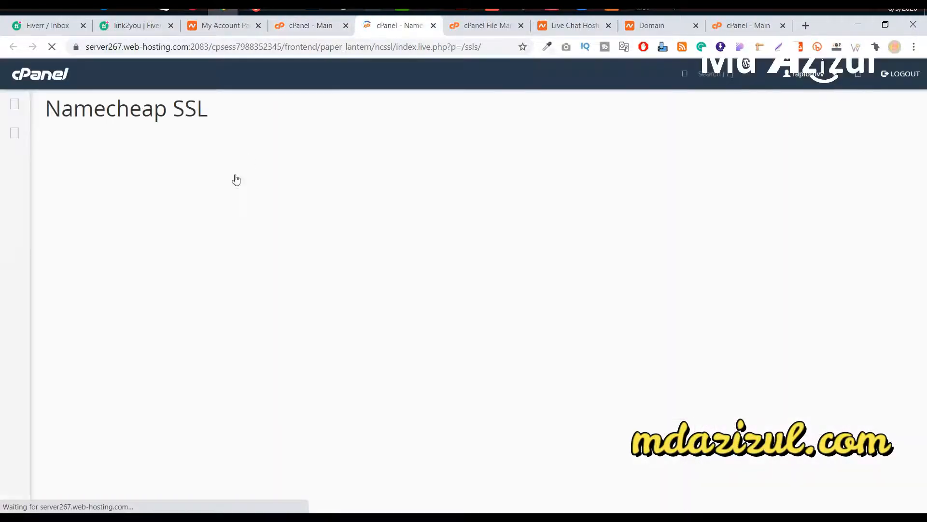
{"action": "left_click", "coordinate": [232, 157]}
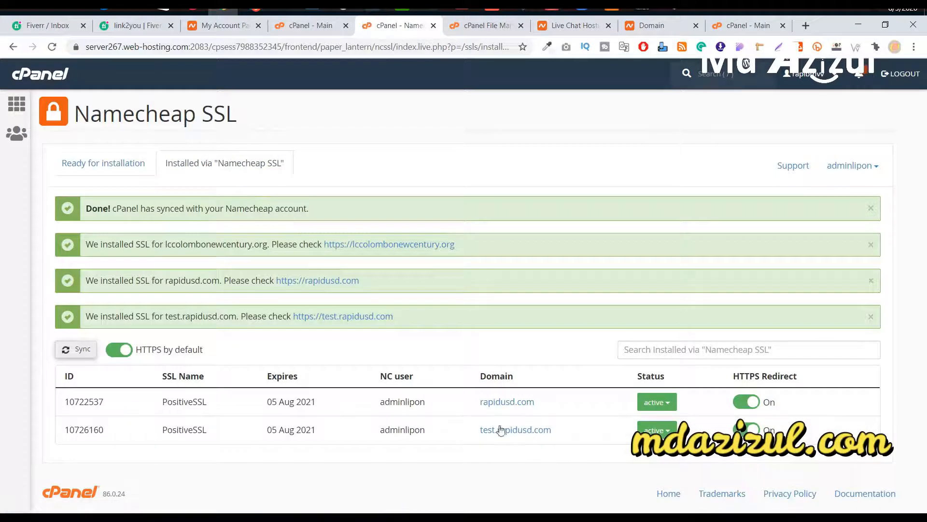
{"action": "left_click", "coordinate": [495, 432]}
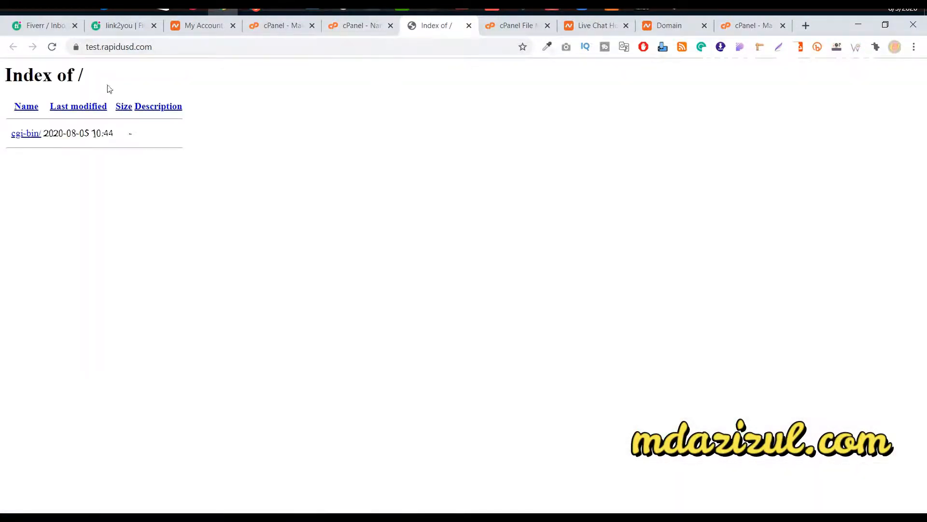
{"action": "left_click", "coordinate": [345, 32]}
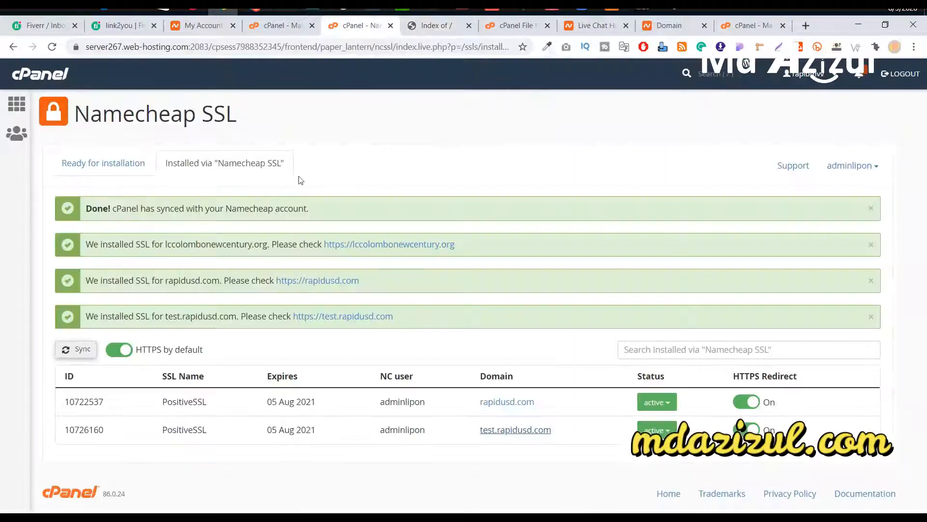
{"action": "left_click", "coordinate": [283, 30]}
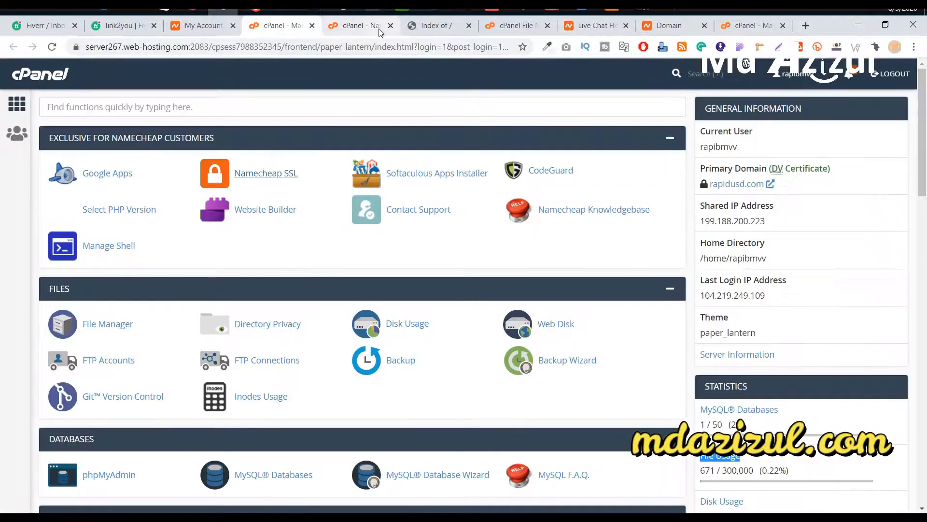
Step: Close the Namecheap SSL tab and open Softaculous's WordPress install form, keeping version 5.4.2
{"action": "left_click", "coordinate": [391, 27]}
{"action": "scroll", "coordinate": [383, 242], "scroll_direction": "down", "scroll_amount": 20}
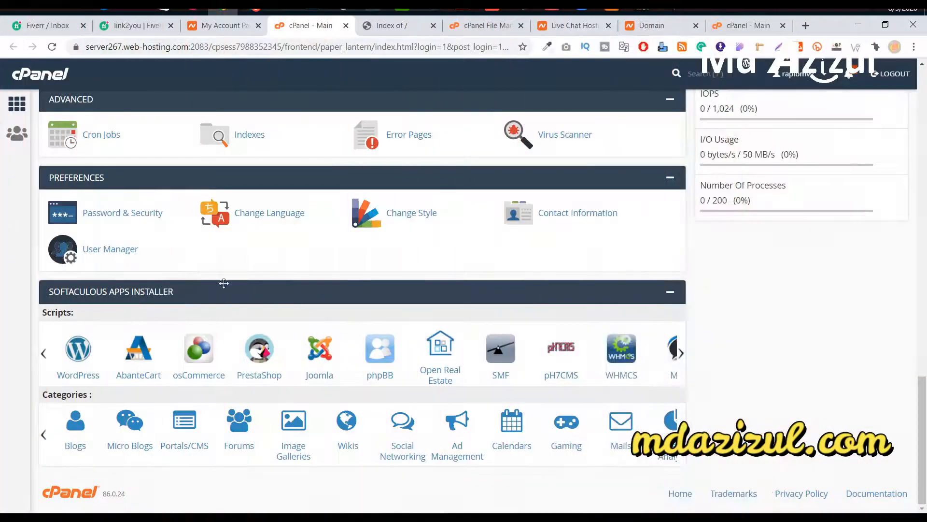
{"action": "left_click", "coordinate": [77, 363]}
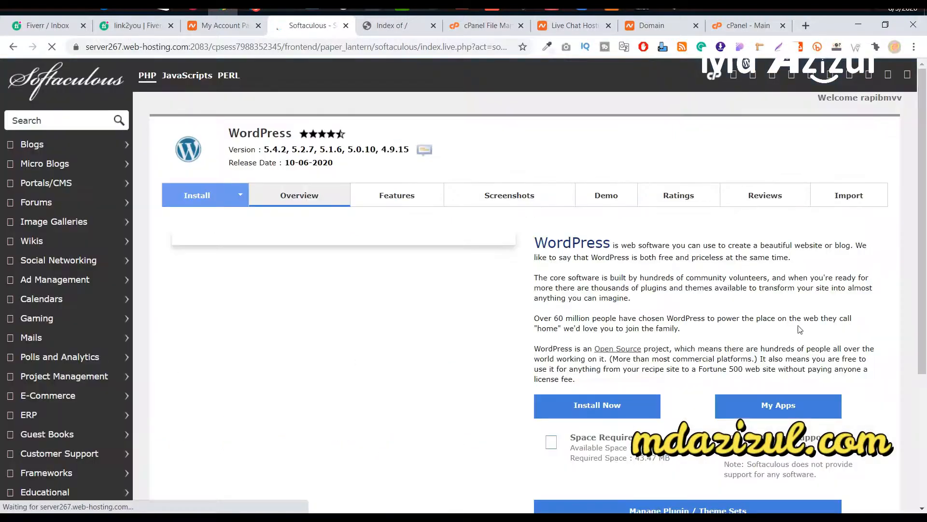
{"action": "scroll", "coordinate": [598, 277], "scroll_direction": "down", "scroll_amount": 3}
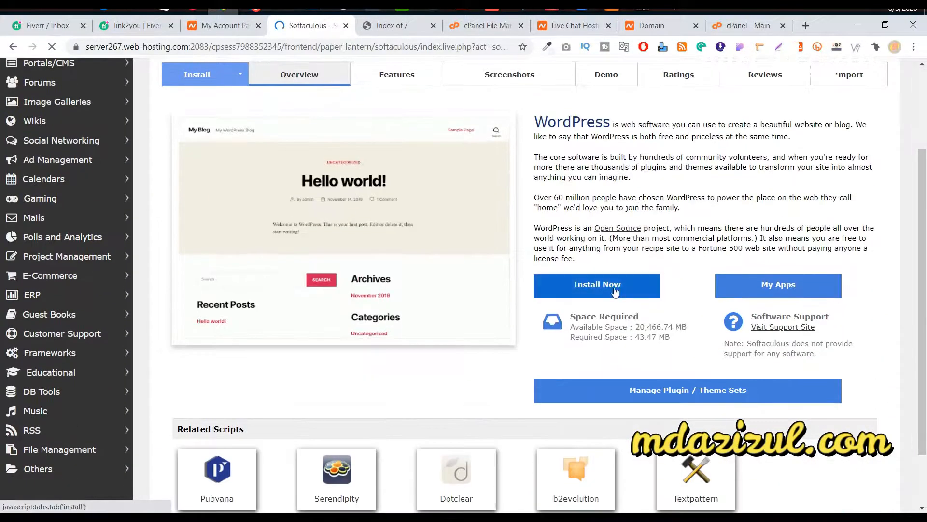
{"action": "scroll", "coordinate": [589, 297], "scroll_direction": "down", "scroll_amount": 3}
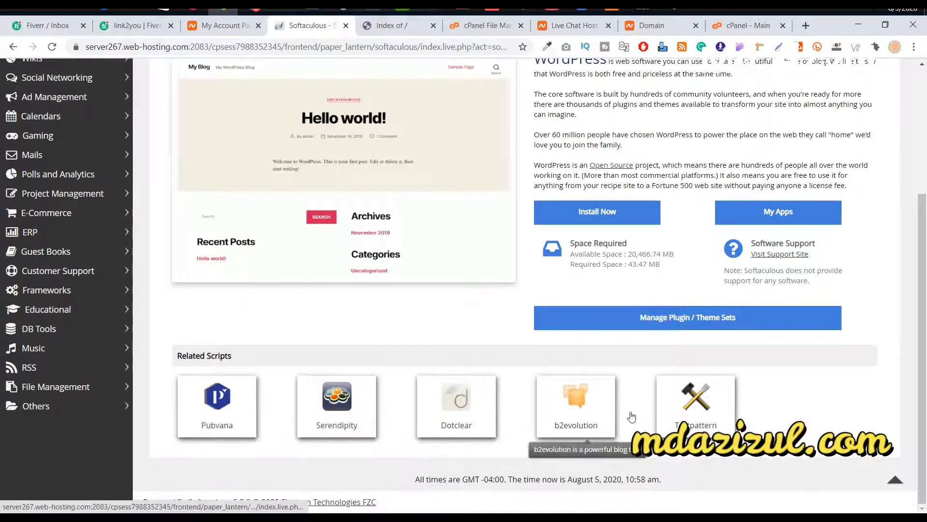
{"action": "left_click", "coordinate": [624, 220]}
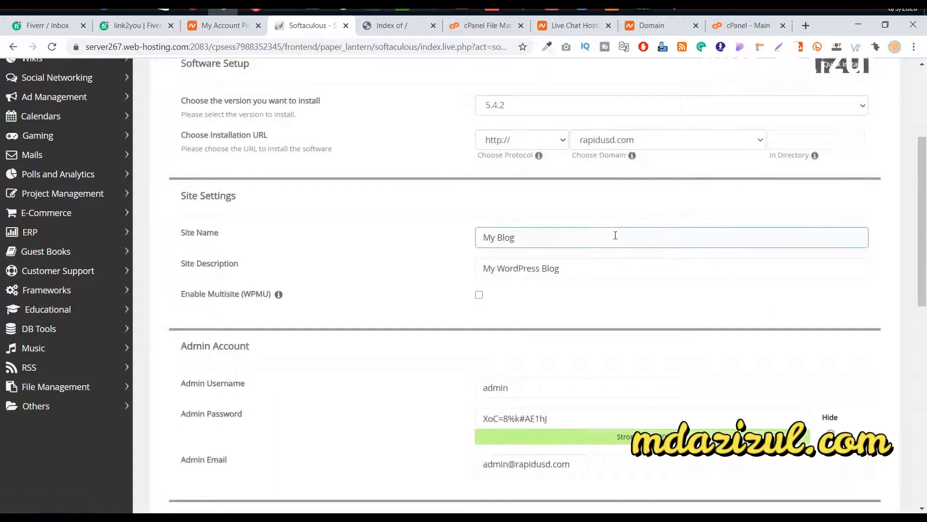
{"action": "scroll", "coordinate": [455, 230], "scroll_direction": "up", "scroll_amount": 3}
{"action": "left_click", "coordinate": [626, 225]}
{"action": "left_click", "coordinate": [625, 226]}
{"action": "left_click", "coordinate": [625, 226]}
{"action": "left_click", "coordinate": [626, 208]}
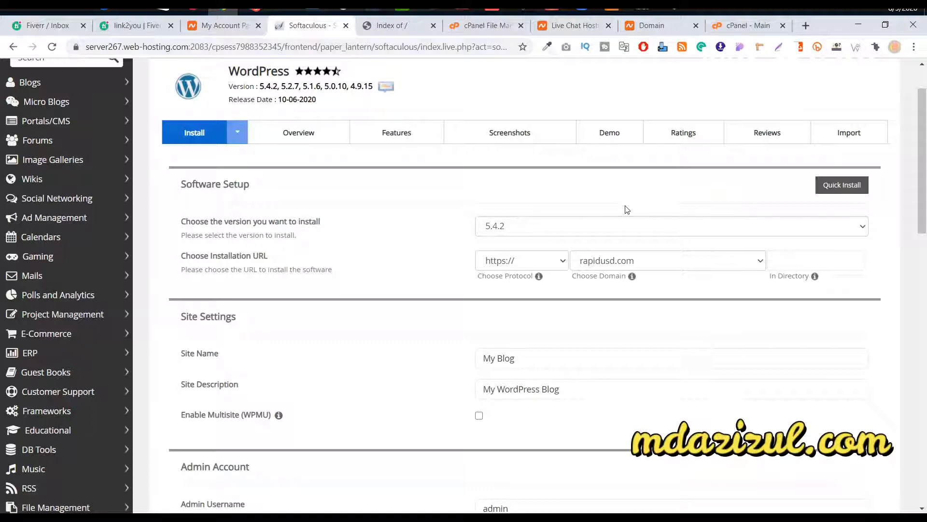
Step: Choose test.rapidusd.com as the install domain and review the site name and description fields
{"action": "left_click", "coordinate": [630, 265]}
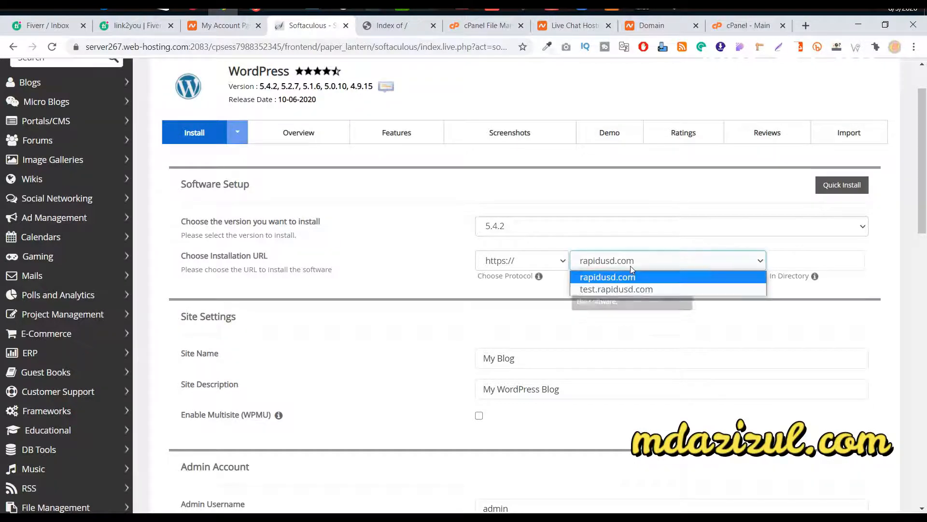
{"action": "left_click", "coordinate": [626, 292]}
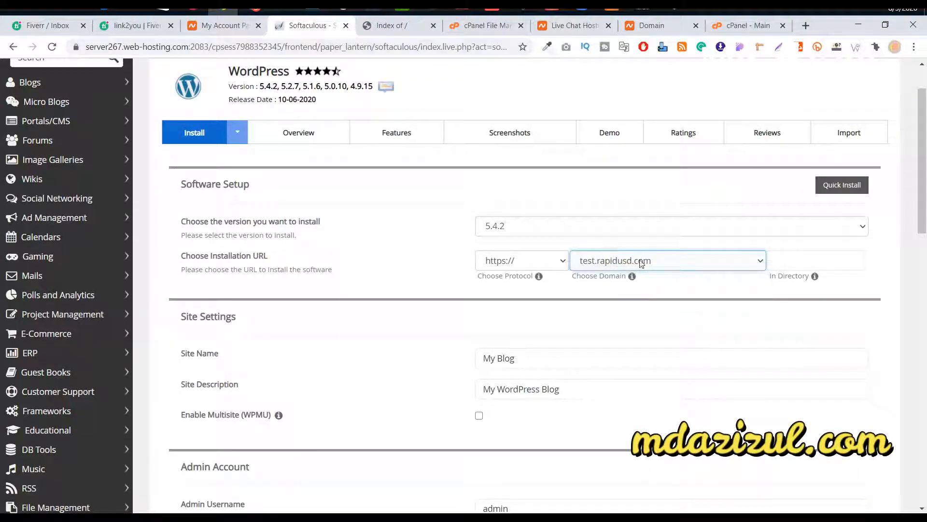
{"action": "scroll", "coordinate": [540, 251], "scroll_direction": "down", "scroll_amount": 3}
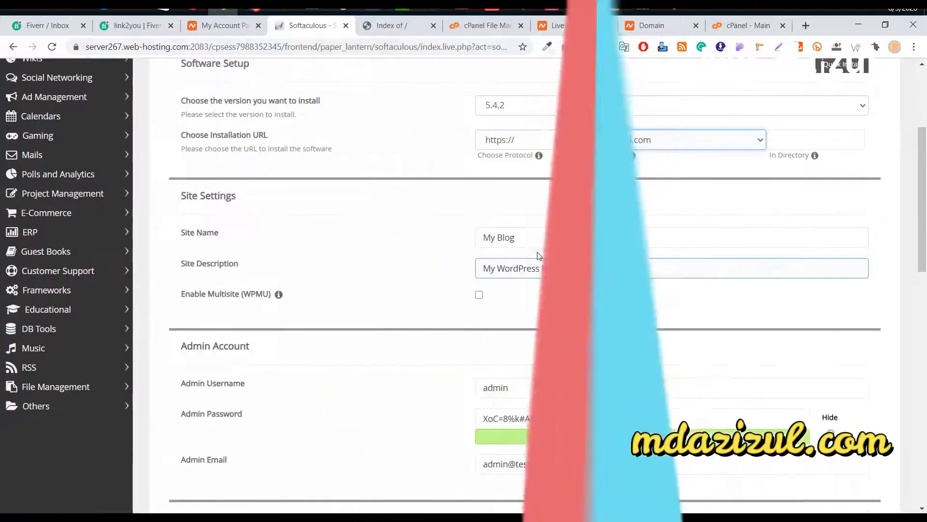
{"action": "left_click", "coordinate": [549, 237]}
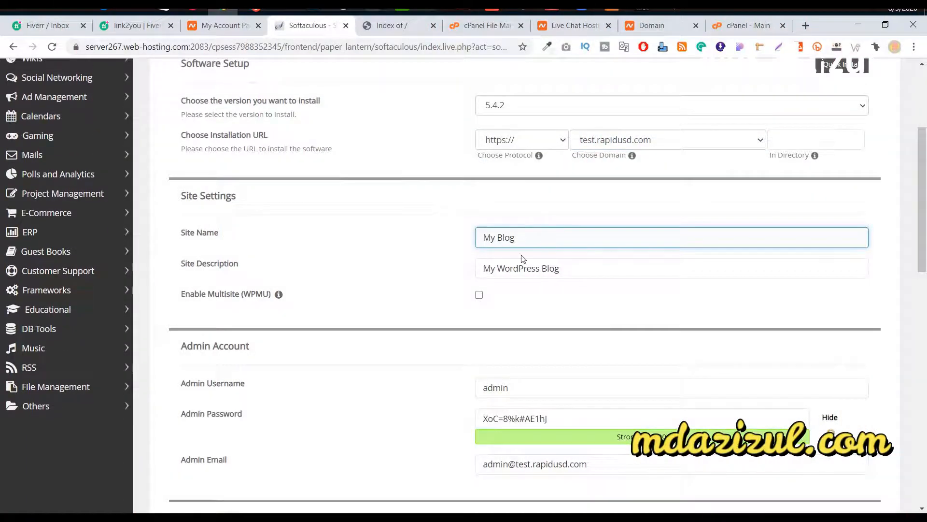
{"action": "triple_click", "coordinate": [521, 268]}
{"action": "left_click", "coordinate": [551, 268]}
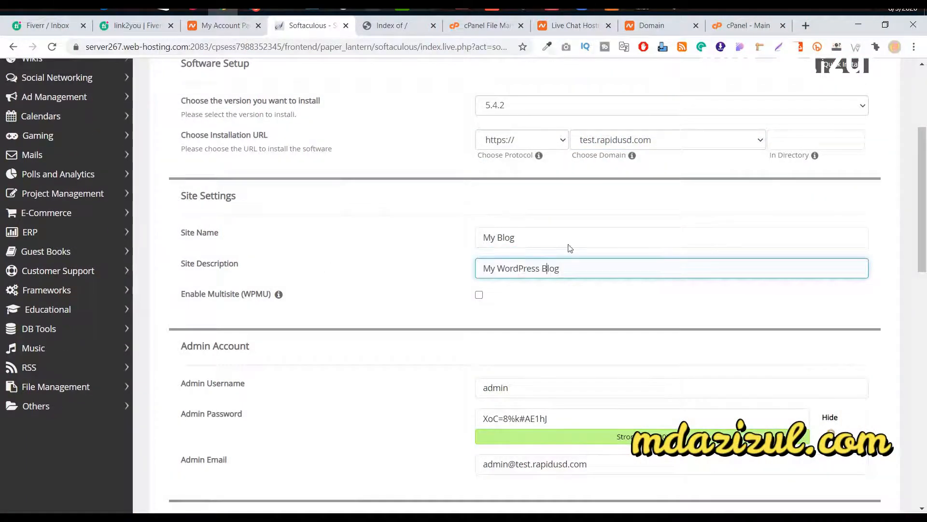
{"action": "scroll", "coordinate": [538, 322], "scroll_direction": "down", "scroll_amount": 3}
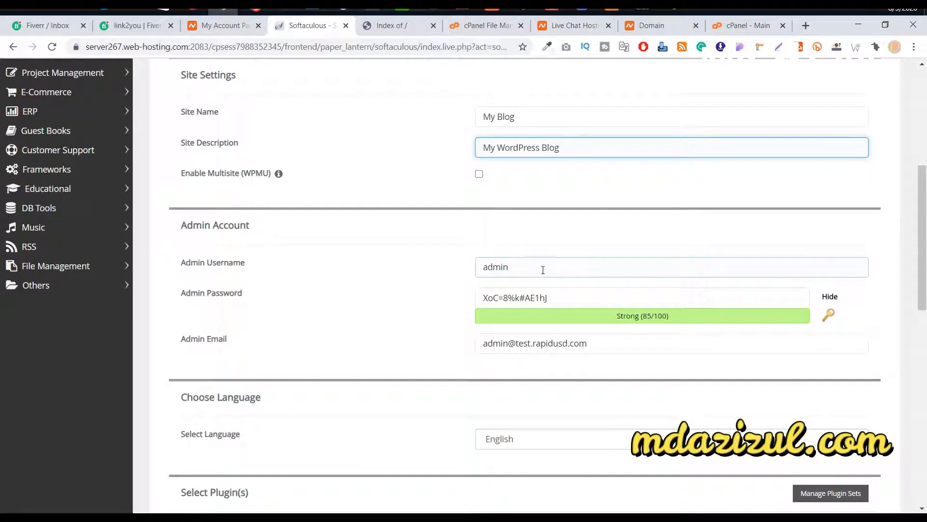
Step: Replace the admin username with the saved autofill credentials and copy the admin password
{"action": "double_click", "coordinate": [498, 268]}
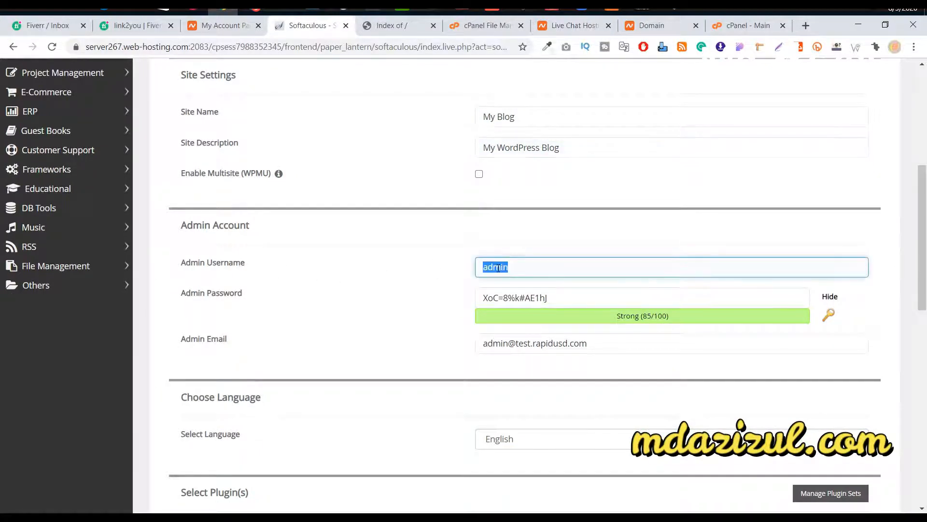
{"action": "type", "text": "MD"}
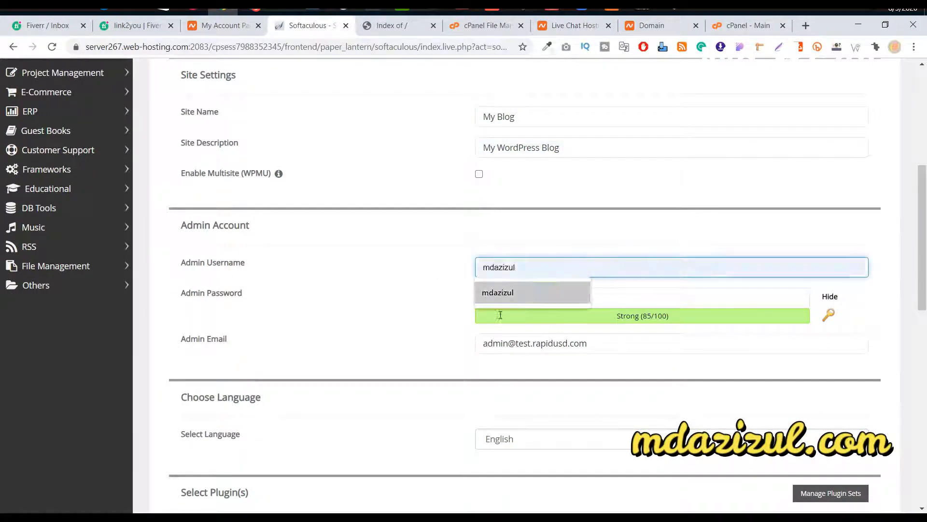
{"action": "left_click", "coordinate": [551, 295]}
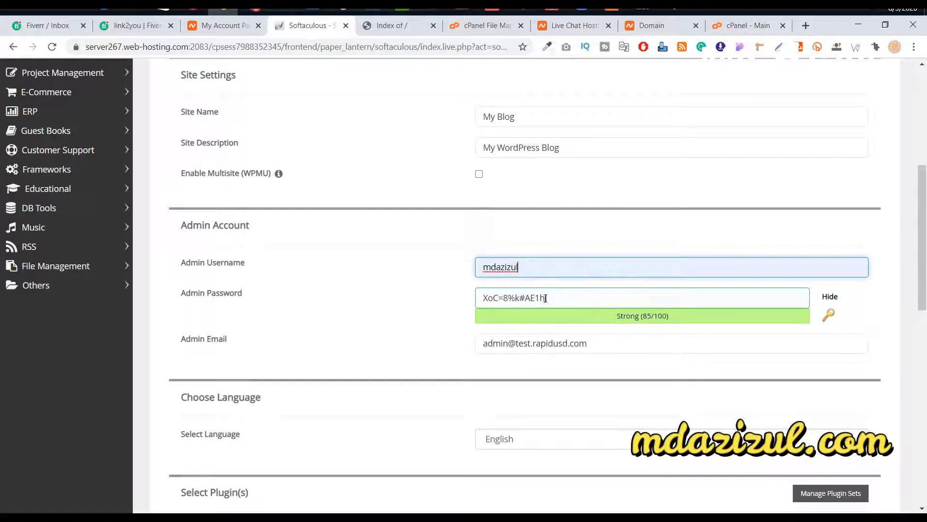
{"action": "triple_click", "coordinate": [577, 294]}
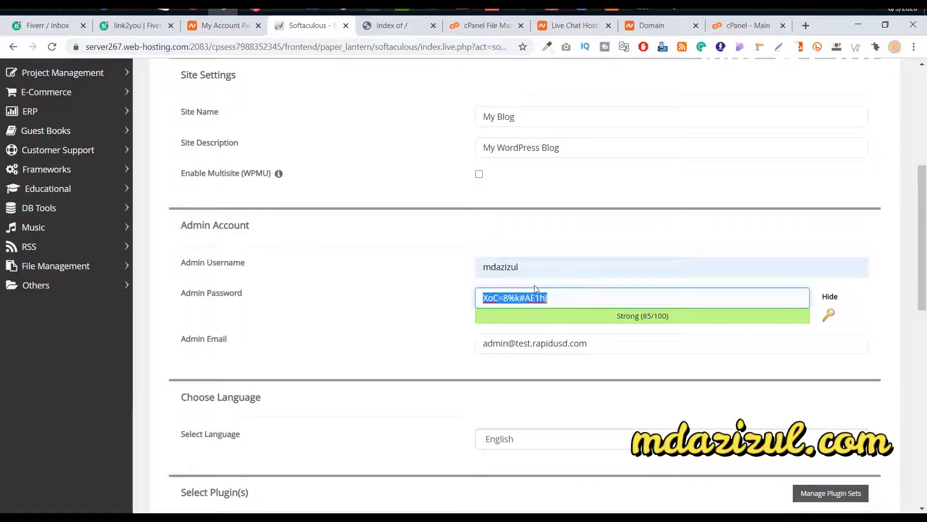
{"action": "right_click", "coordinate": [541, 296]}
{"action": "left_click", "coordinate": [563, 317]}
{"action": "left_click", "coordinate": [569, 296]}
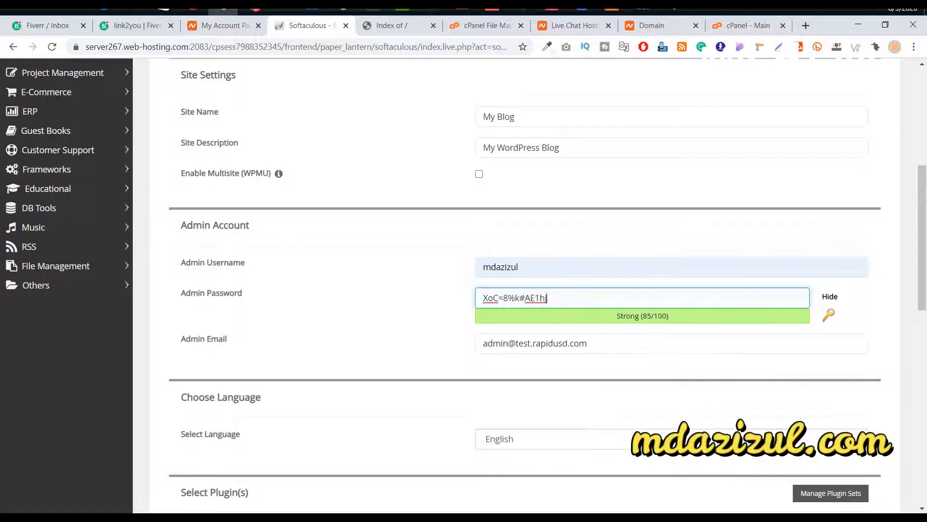
Step: Paste the copied password into a new tab, then return and check the admin email
{"action": "left_click", "coordinate": [806, 25]}
{"action": "right_click", "coordinate": [206, 47]}
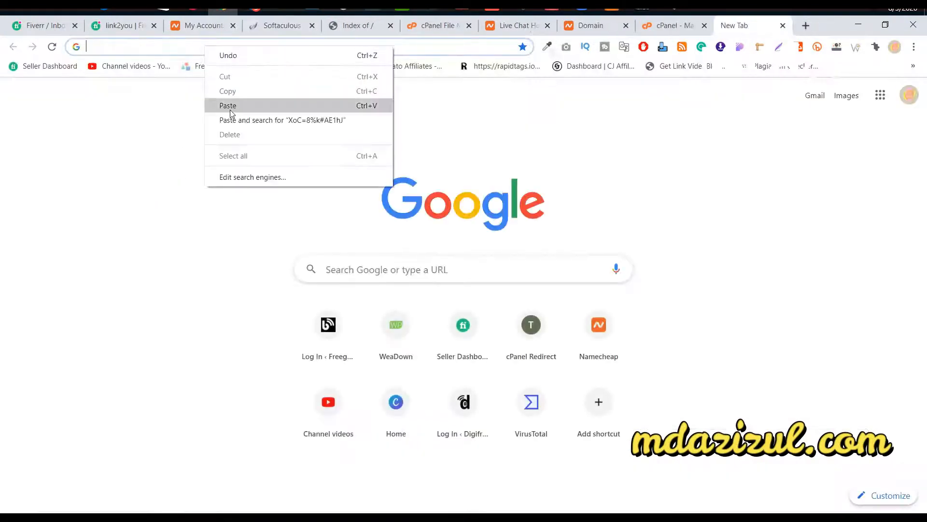
{"action": "left_click", "coordinate": [228, 106]}
{"action": "left_click", "coordinate": [349, 29]}
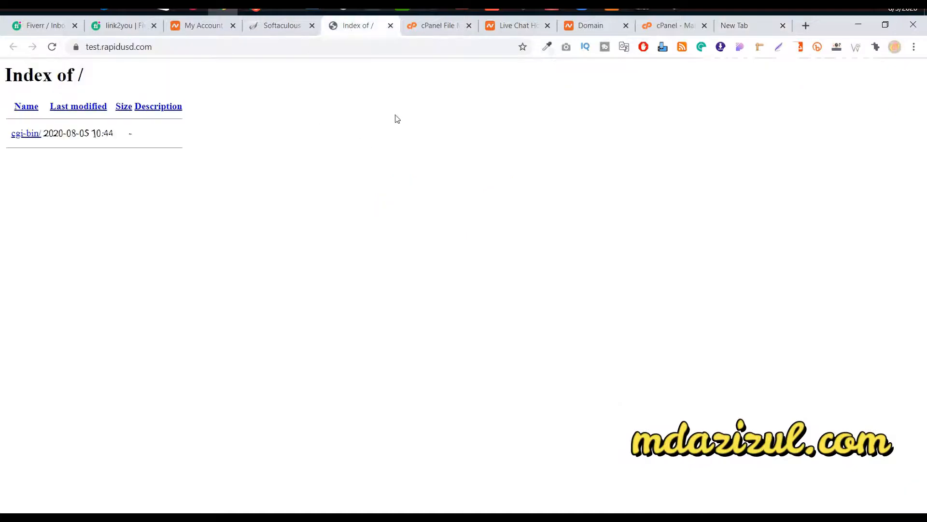
{"action": "left_click", "coordinate": [284, 29]}
{"action": "scroll", "coordinate": [600, 236], "scroll_direction": "down", "scroll_amount": 1}
{"action": "left_click", "coordinate": [620, 287]}
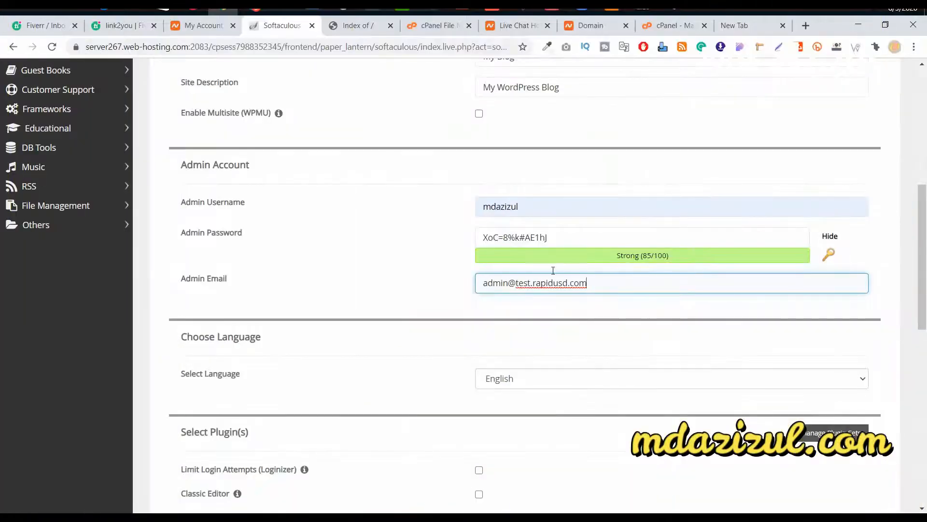
{"action": "scroll", "coordinate": [584, 249], "scroll_direction": "down", "scroll_amount": 10}
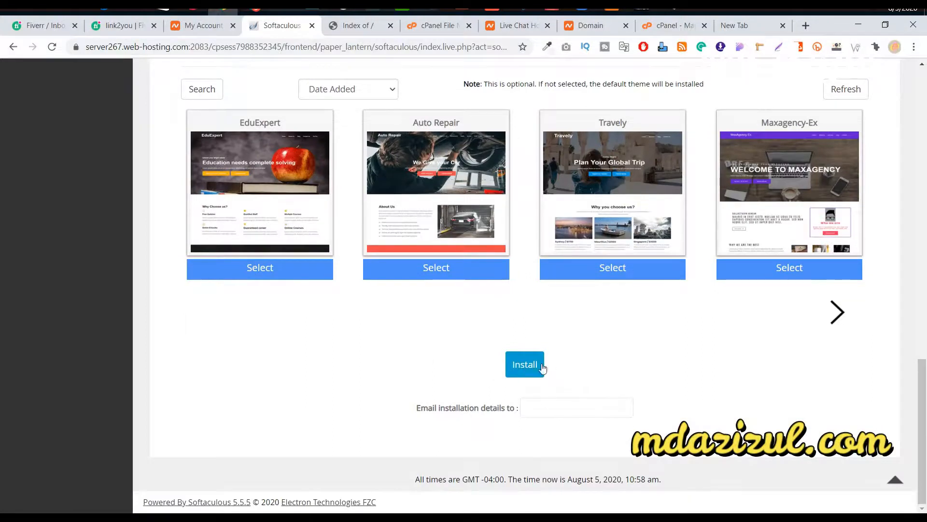
{"action": "left_click", "coordinate": [542, 367]}
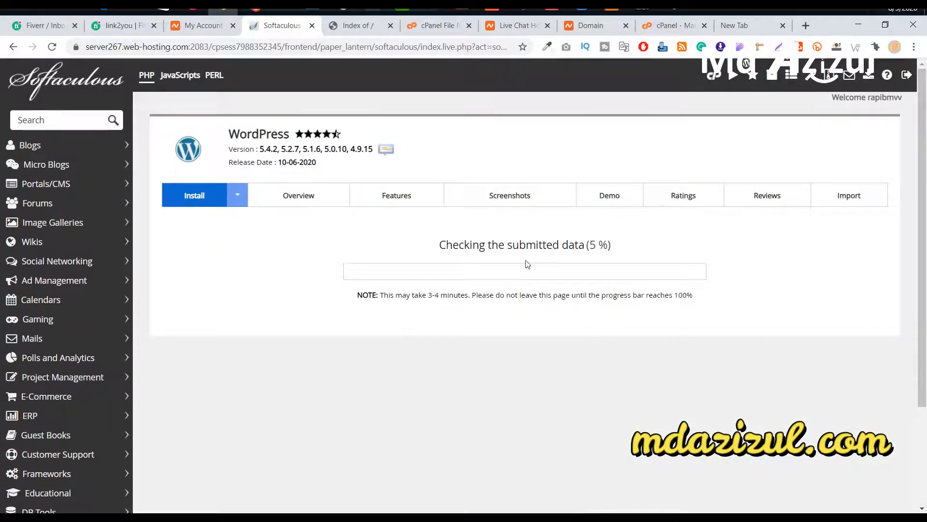
{"action": "left_click_drag", "start_coordinate": [441, 246], "coordinate": [611, 246]}
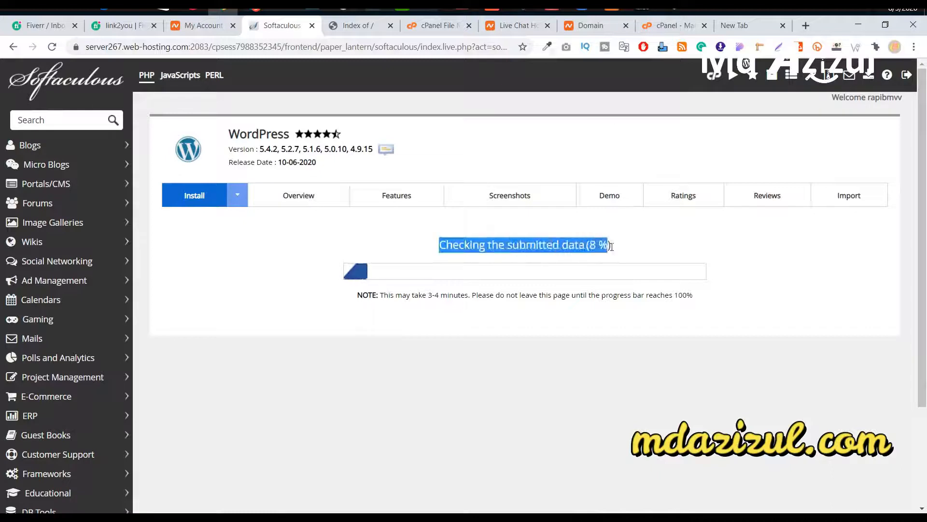
{"action": "left_click_drag", "start_coordinate": [358, 294], "coordinate": [526, 296]}
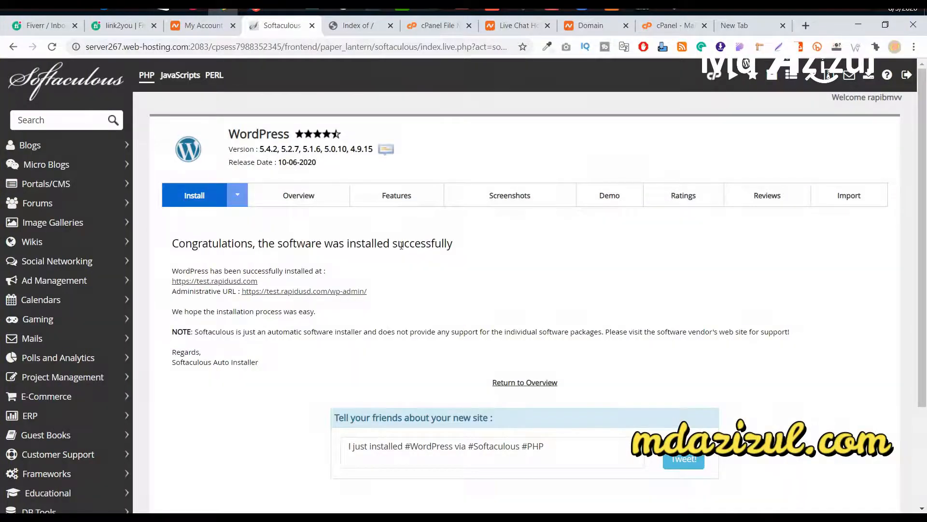
Step: Open the new test.rapidusd.com site in a new tab, view its Hello world! post, then return to Softaculous
{"action": "right_click", "coordinate": [202, 285]}
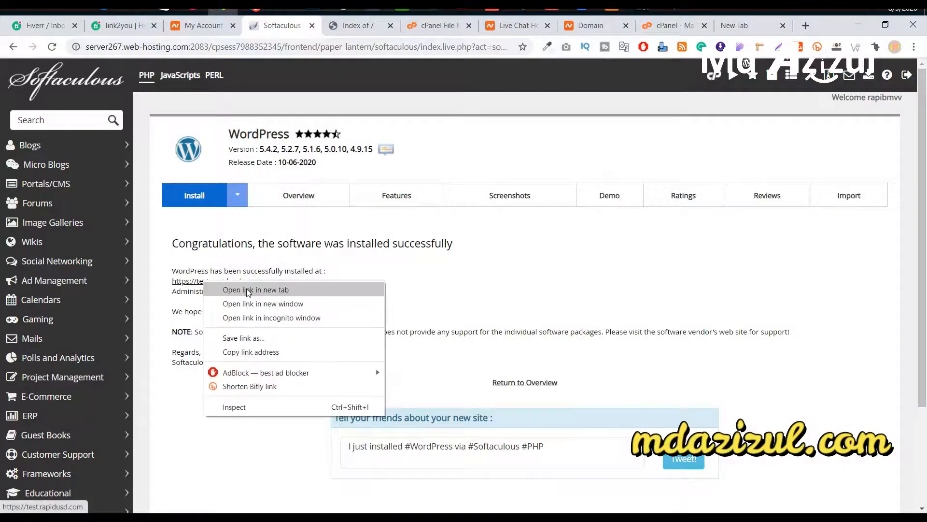
{"action": "left_click", "coordinate": [247, 289]}
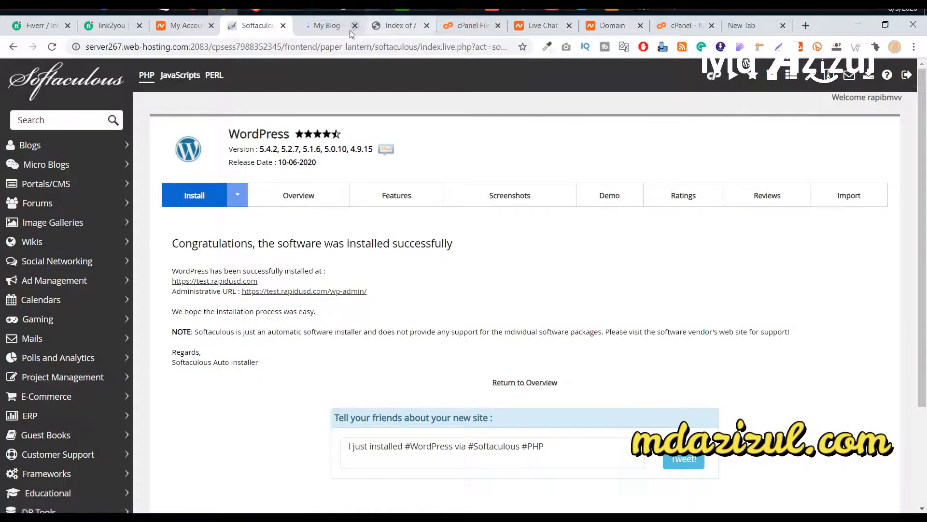
{"action": "left_click", "coordinate": [329, 25]}
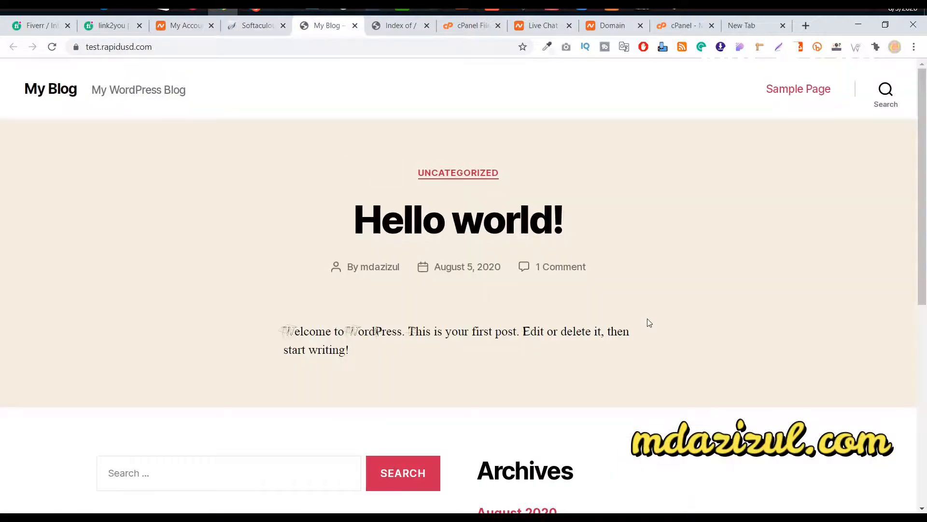
{"action": "scroll", "coordinate": [313, 138], "scroll_direction": "down", "scroll_amount": 8}
{"action": "scroll", "coordinate": [339, 137], "scroll_direction": "up", "scroll_amount": 8}
{"action": "left_click", "coordinate": [255, 27]}
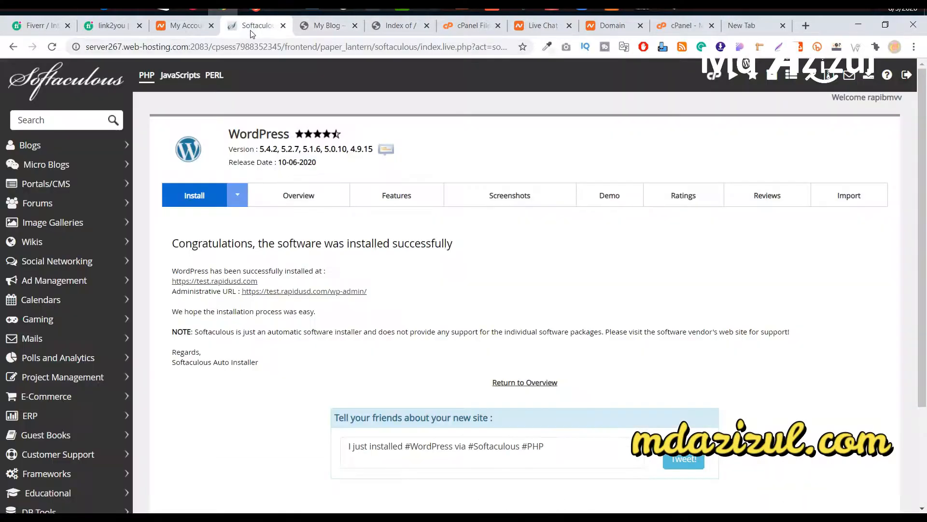
{"action": "left_click", "coordinate": [324, 29]}
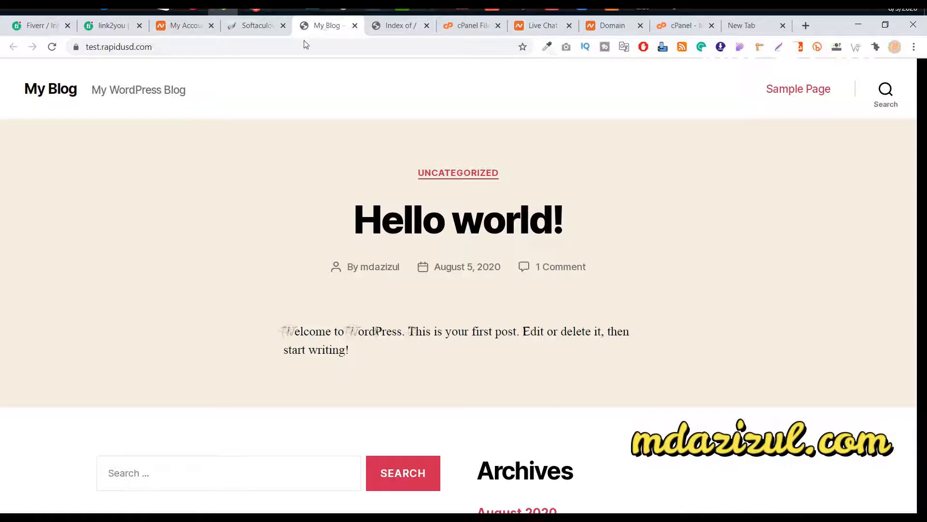
{"action": "left_click", "coordinate": [245, 28]}
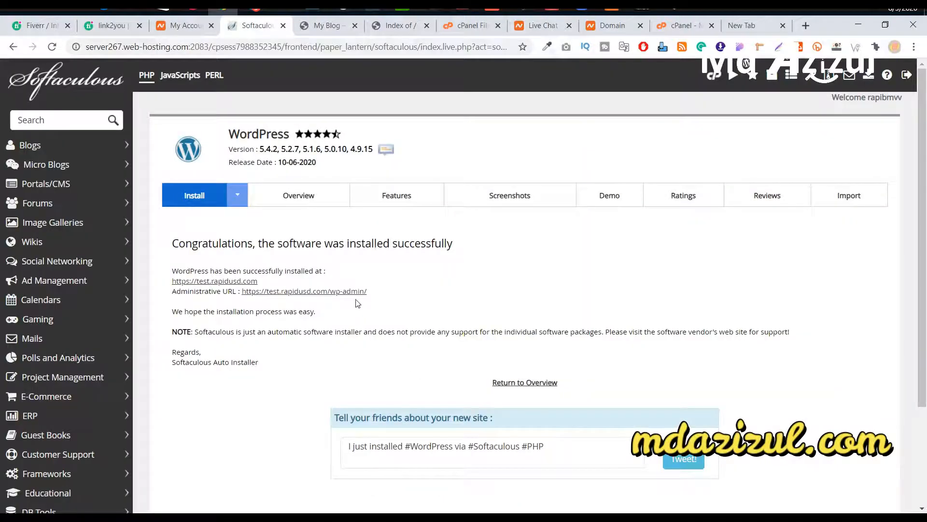
Step: Append /wp-admin to the test.rapidusd.com address to reach the WordPress admin
{"action": "left_click", "coordinate": [306, 293]}
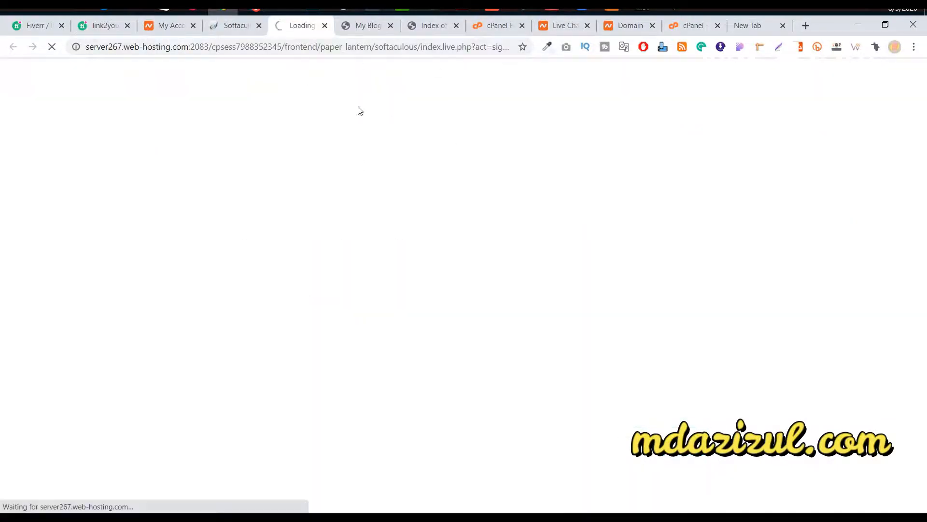
{"action": "left_click", "coordinate": [356, 34]}
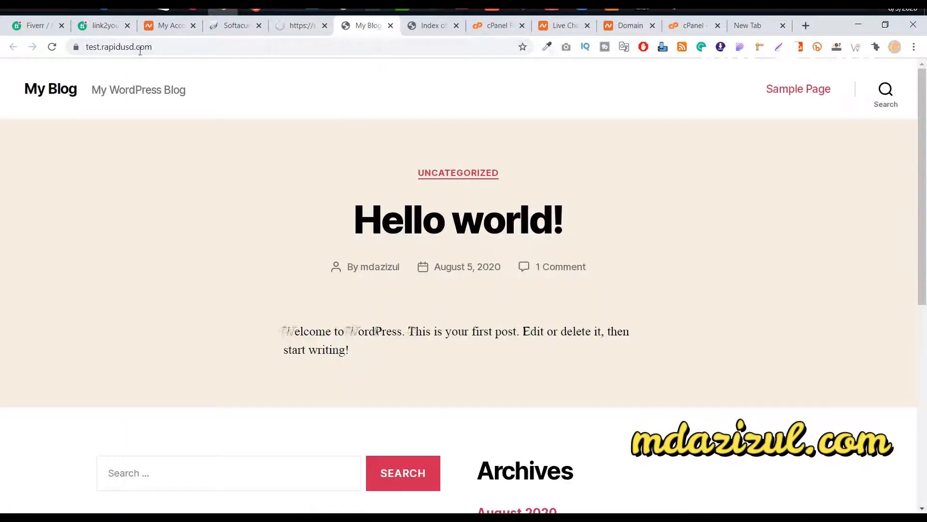
{"action": "left_click", "coordinate": [250, 45]}
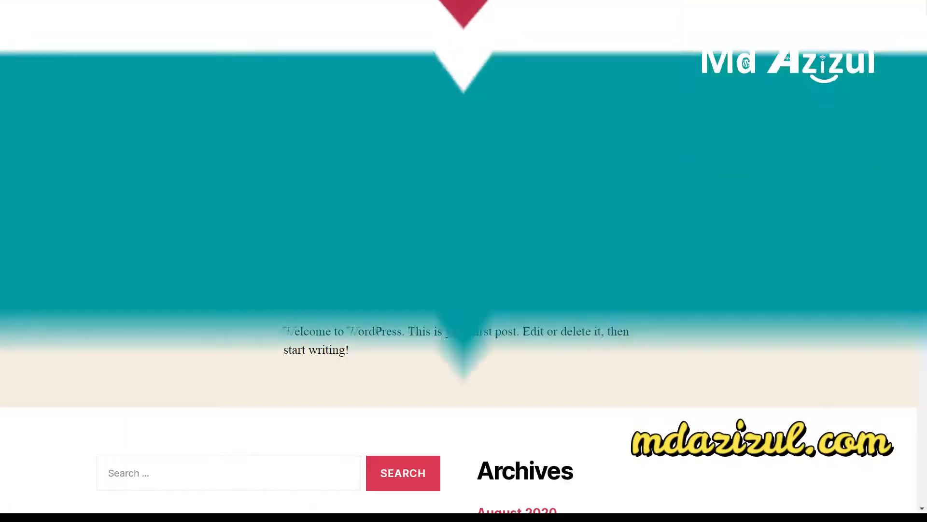
{"action": "left_click", "coordinate": [180, 47]}
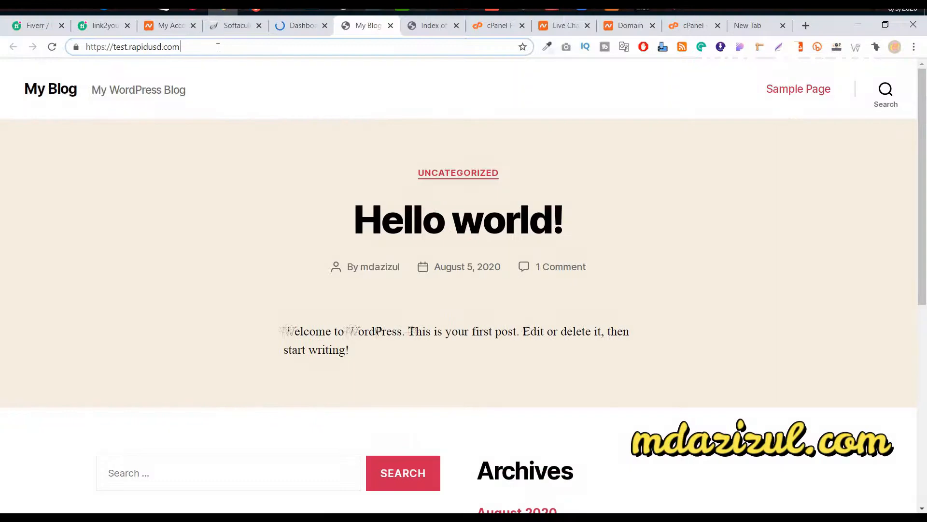
{"action": "type", "text": "/WP-ADMIN"}
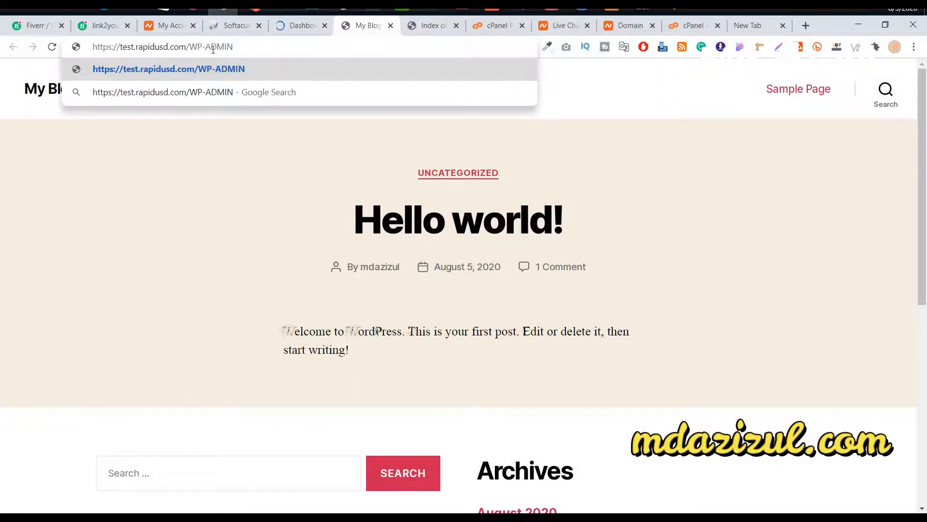
{"action": "left_click_drag", "start_coordinate": [191, 45], "coordinate": [390, 43]}
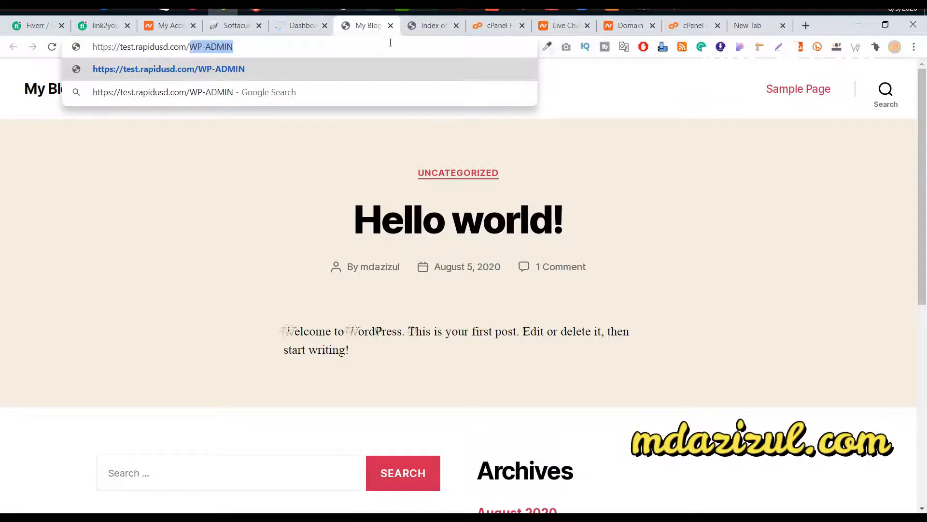
{"action": "type", "text": "wp-admin"}
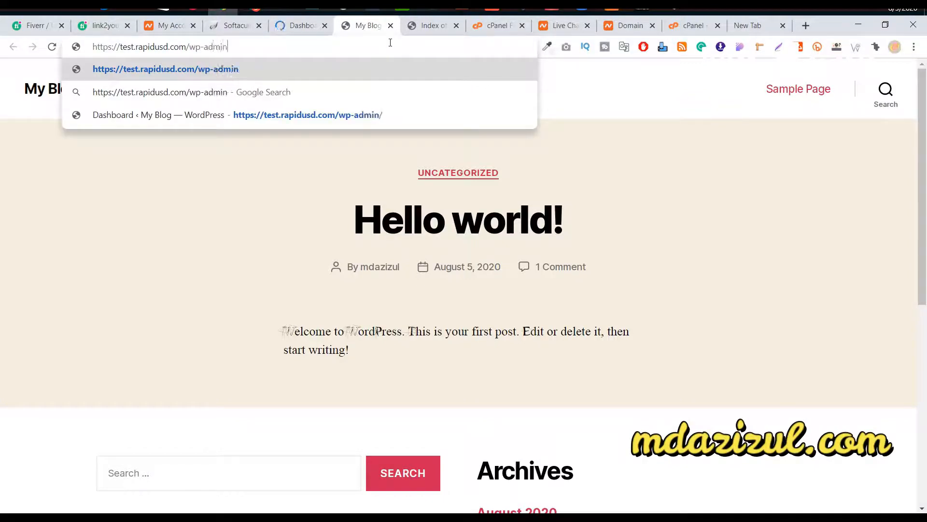
Step: Copy the My Blog Dashboard's address and launch Firefox to test it
{"action": "left_click", "coordinate": [300, 26]}
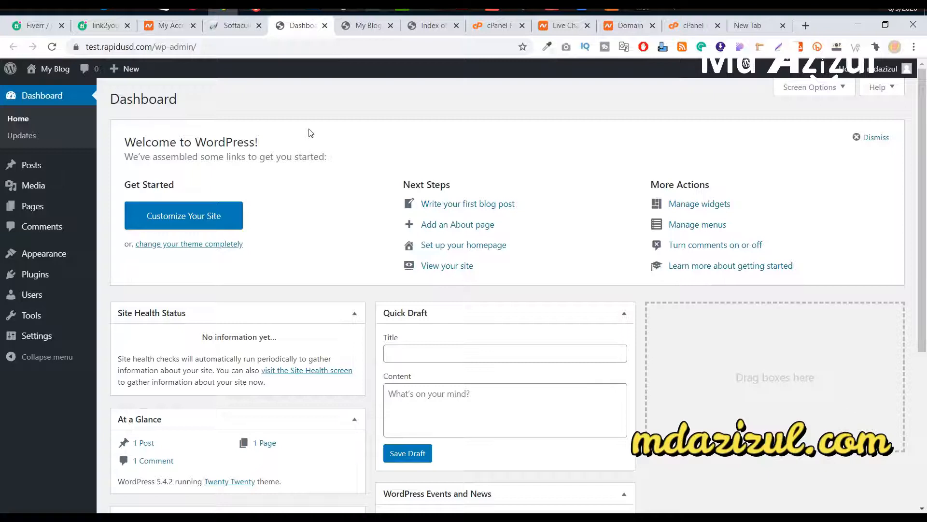
{"action": "left_click", "coordinate": [266, 47]}
{"action": "right_click", "coordinate": [267, 47]}
{"action": "left_click", "coordinate": [278, 93]}
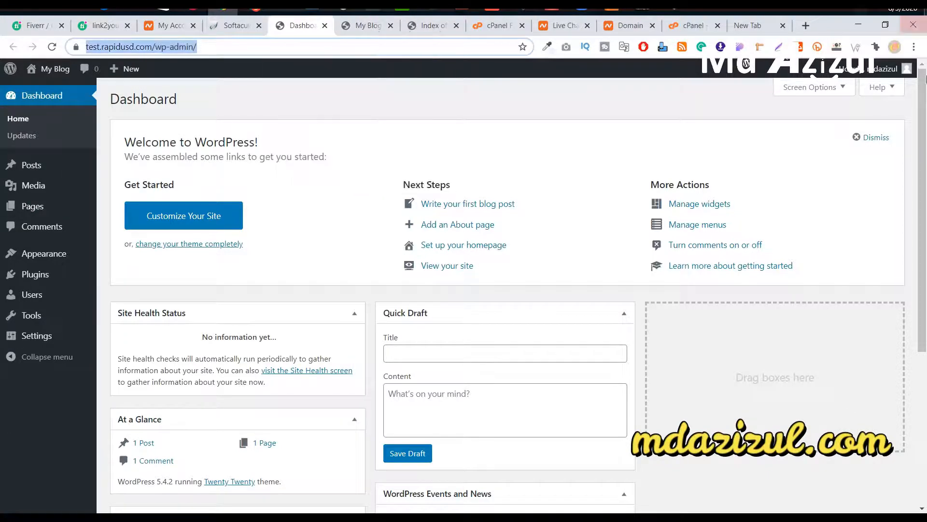
{"action": "left_click", "coordinate": [223, 7]}
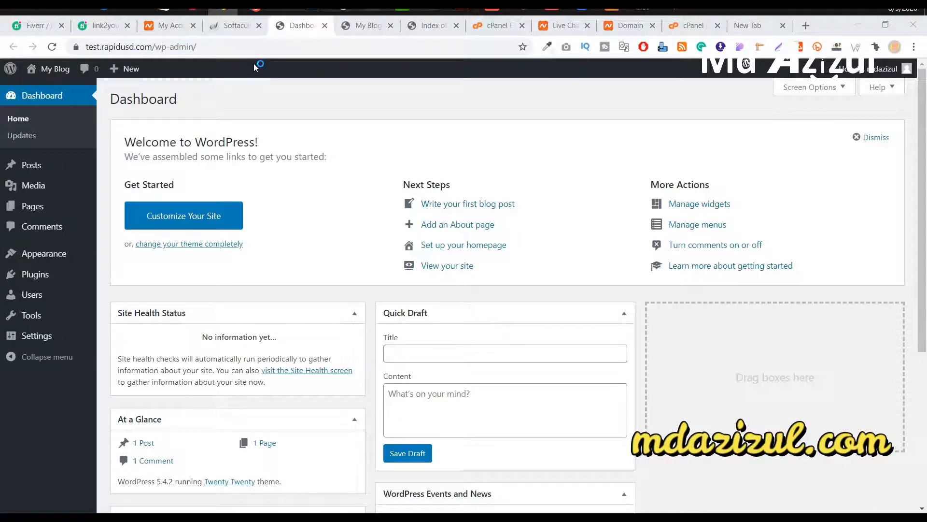
Step: In Firefox, paste and load the copied test.rapidusd.com/wp-admin address
{"action": "mouse_move", "coordinate": [193, 9]}
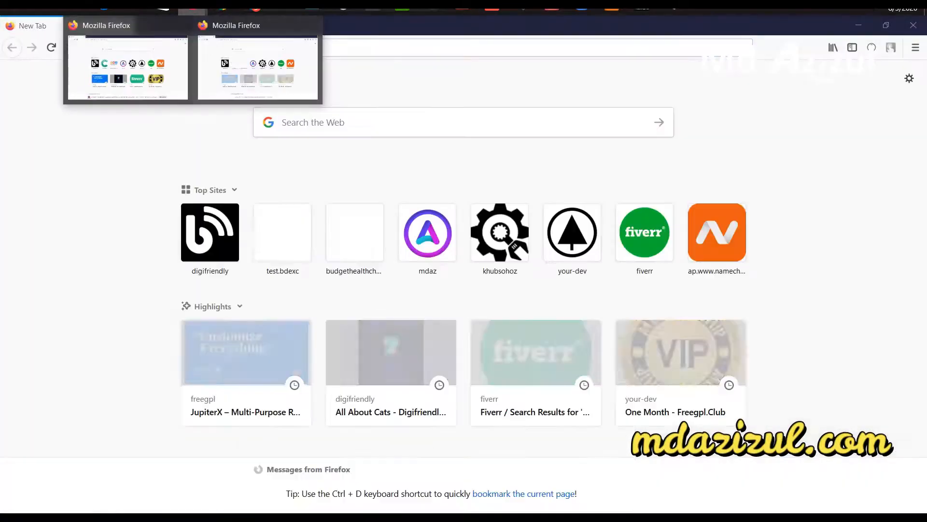
{"action": "left_click", "coordinate": [313, 25]}
{"action": "left_click", "coordinate": [212, 63]}
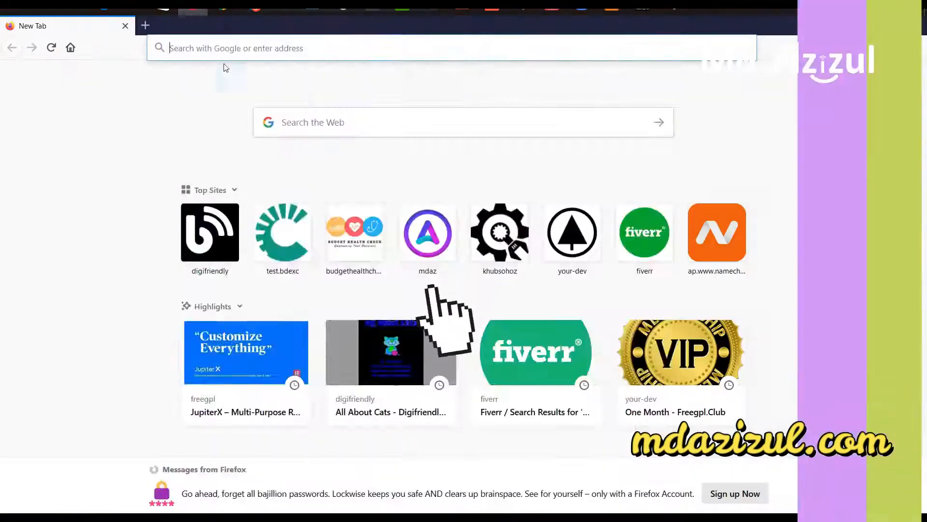
{"action": "right_click", "coordinate": [245, 52]}
{"action": "left_click", "coordinate": [288, 108]}
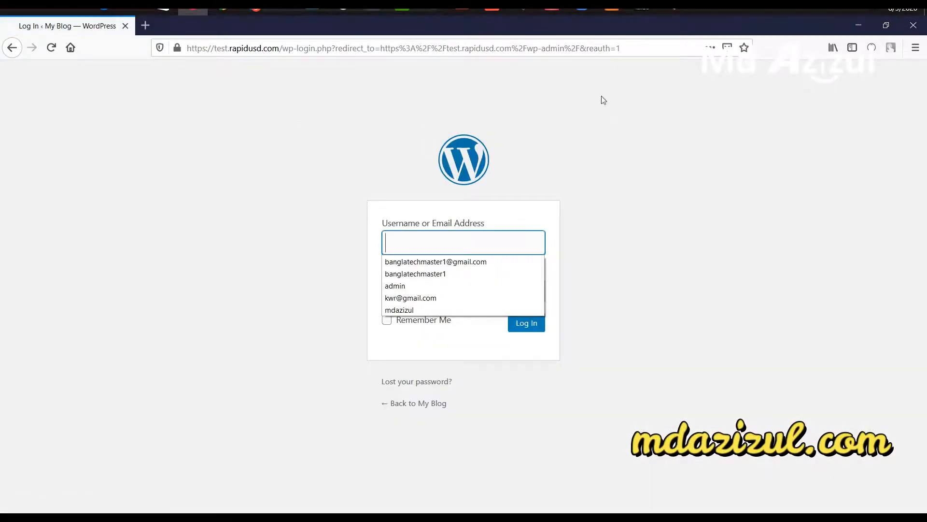
Step: Check the WordPress login page, then return to the Chrome dashboard window
{"action": "left_click", "coordinate": [595, 116]}
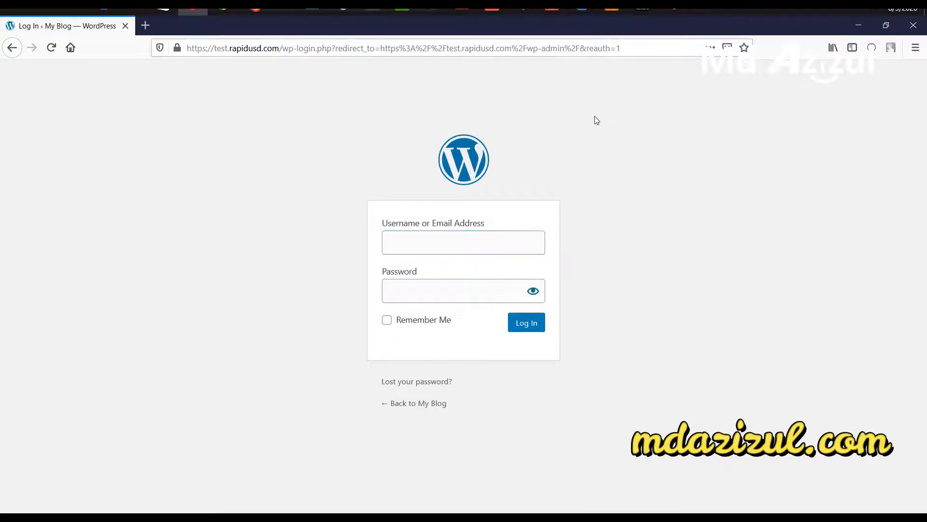
{"action": "left_click", "coordinate": [458, 247]}
{"action": "left_click", "coordinate": [490, 264]}
{"action": "left_click", "coordinate": [231, 9]}
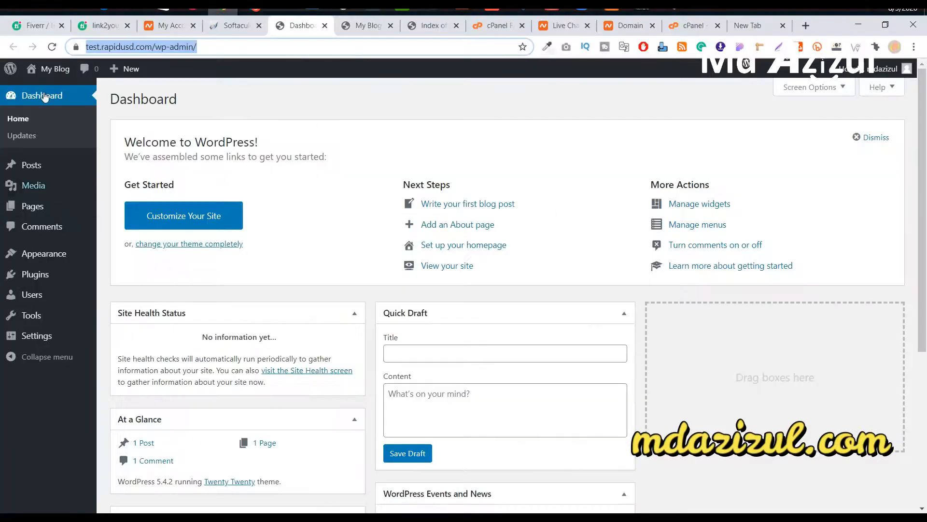
{"action": "scroll", "coordinate": [217, 241], "scroll_direction": "down", "scroll_amount": 5}
{"action": "scroll", "coordinate": [151, 244], "scroll_direction": "up", "scroll_amount": 5}
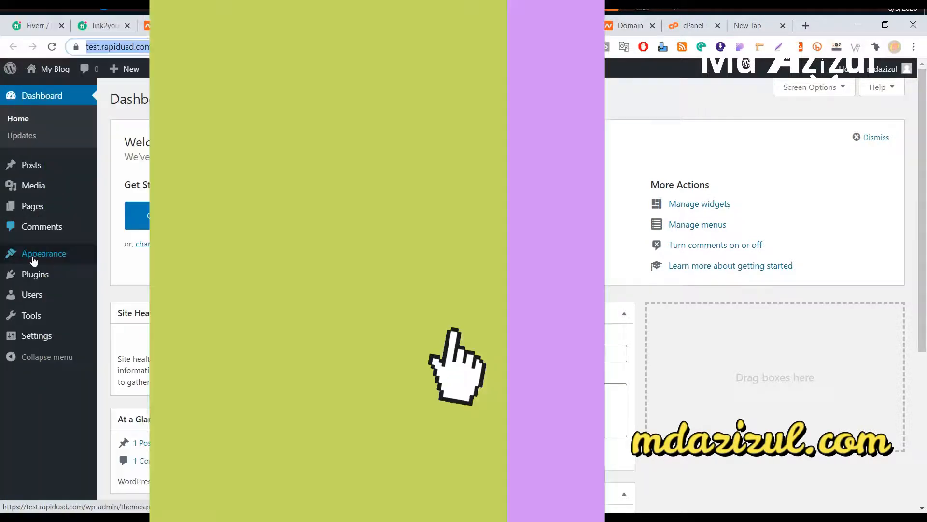
{"action": "mouse_move", "coordinate": [41, 254]}
{"action": "right_click", "coordinate": [128, 259]}
{"action": "left_click", "coordinate": [159, 265]}
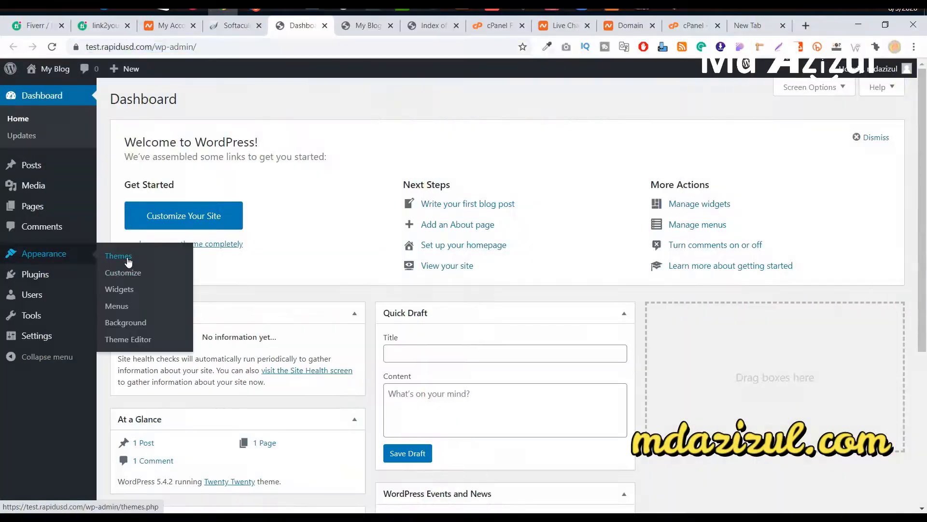
{"action": "mouse_move", "coordinate": [43, 274]}
{"action": "right_click", "coordinate": [133, 280]}
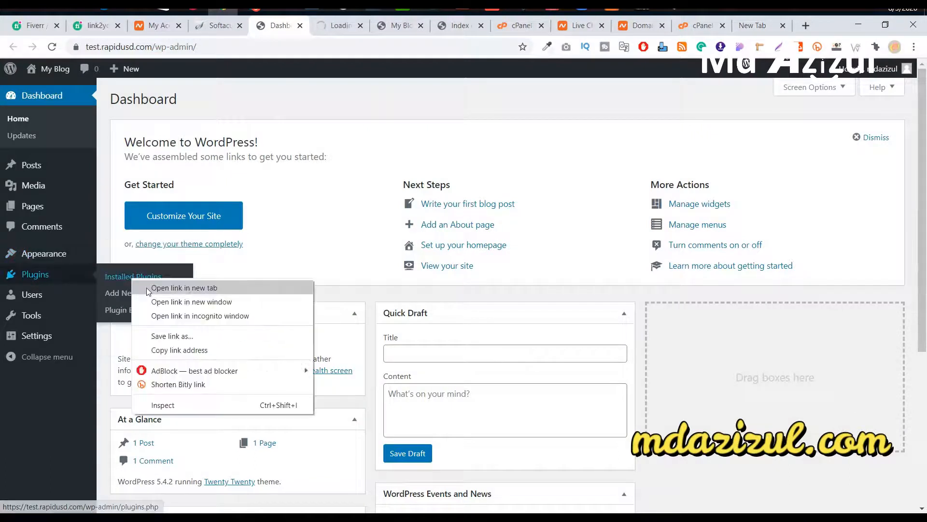
{"action": "left_click", "coordinate": [147, 288]}
{"action": "mouse_move", "coordinate": [166, 305]}
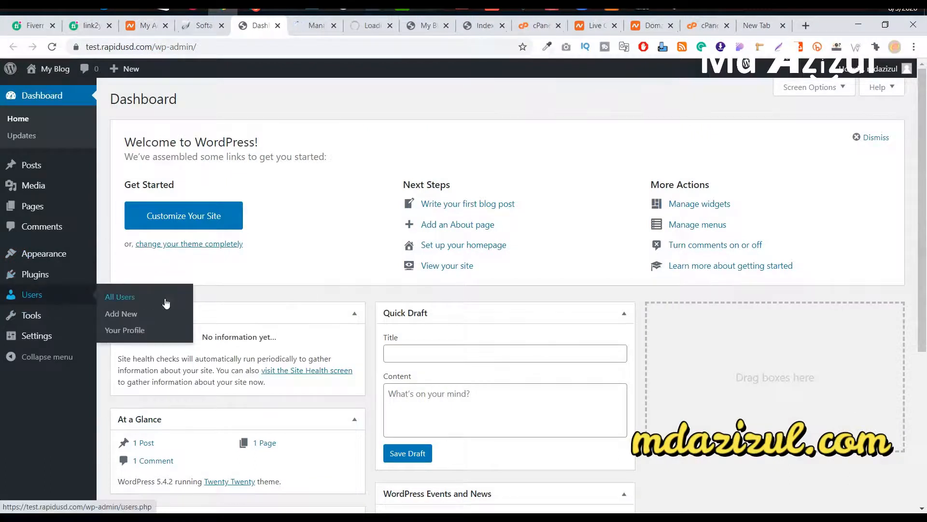
{"action": "left_click", "coordinate": [129, 302]}
{"action": "left_click", "coordinate": [59, 100]}
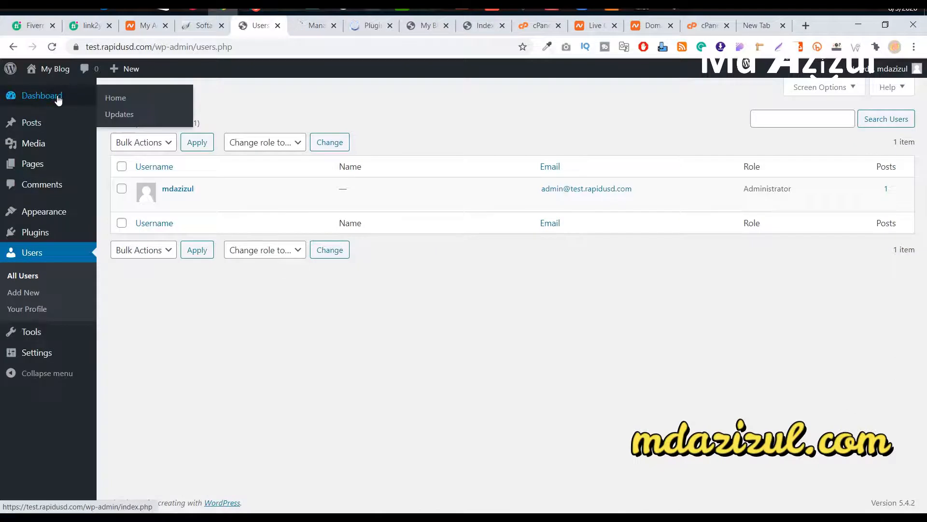
{"action": "left_click", "coordinate": [310, 29]}
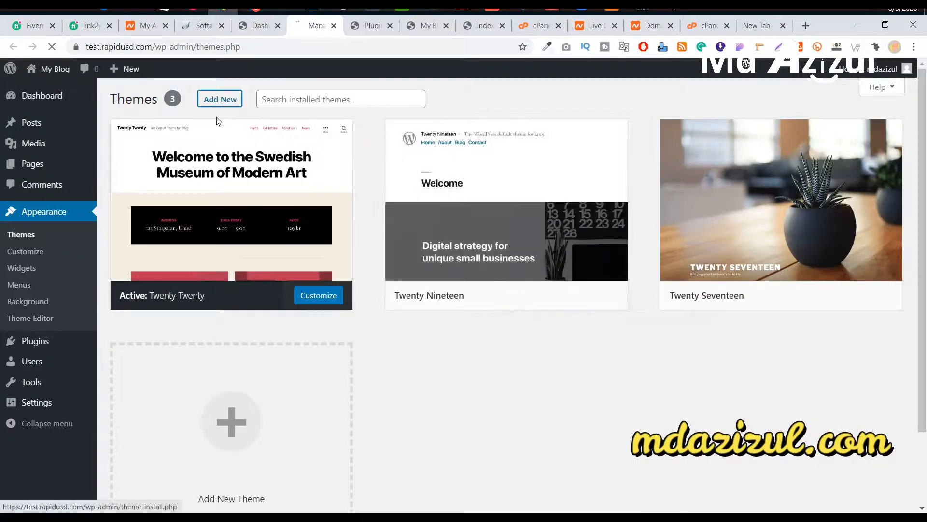
{"action": "left_click", "coordinate": [231, 99]}
{"action": "left_click", "coordinate": [372, 27]}
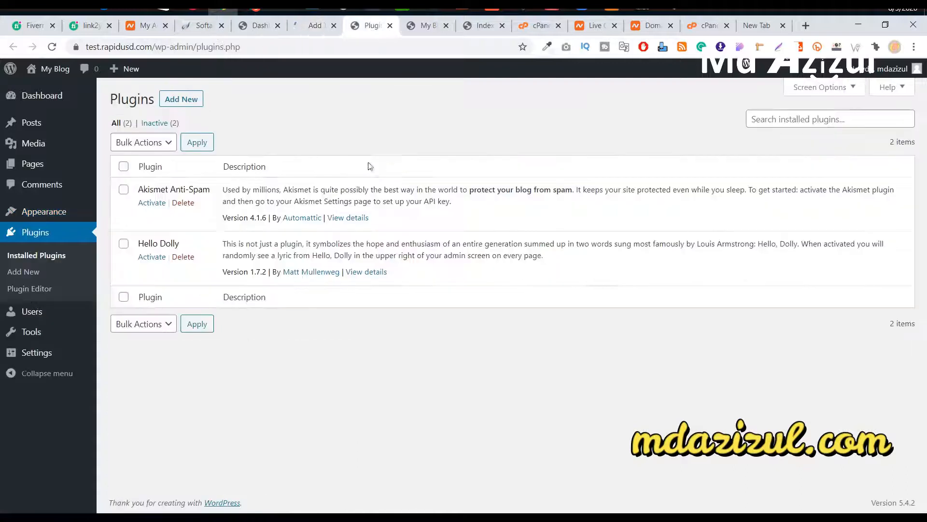
{"action": "left_click", "coordinate": [190, 105]}
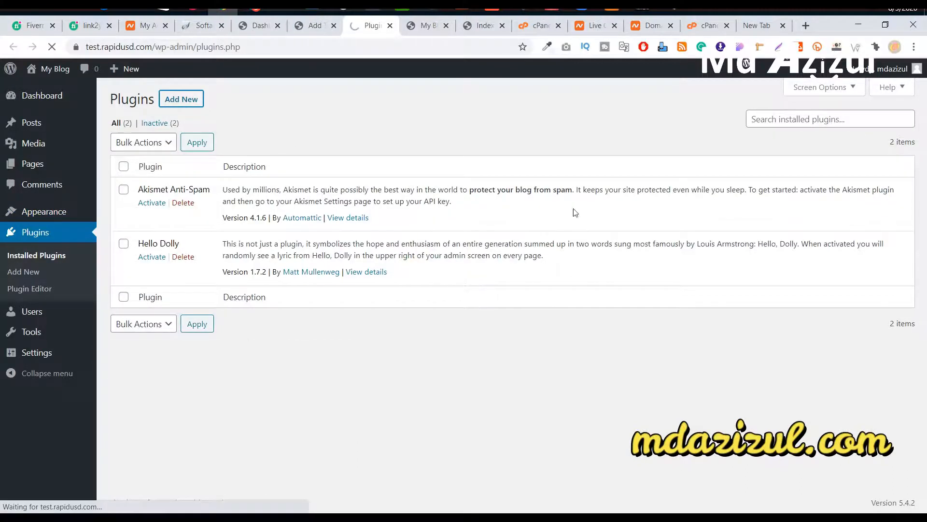
{"action": "scroll", "coordinate": [469, 186], "scroll_direction": "down", "scroll_amount": 10}
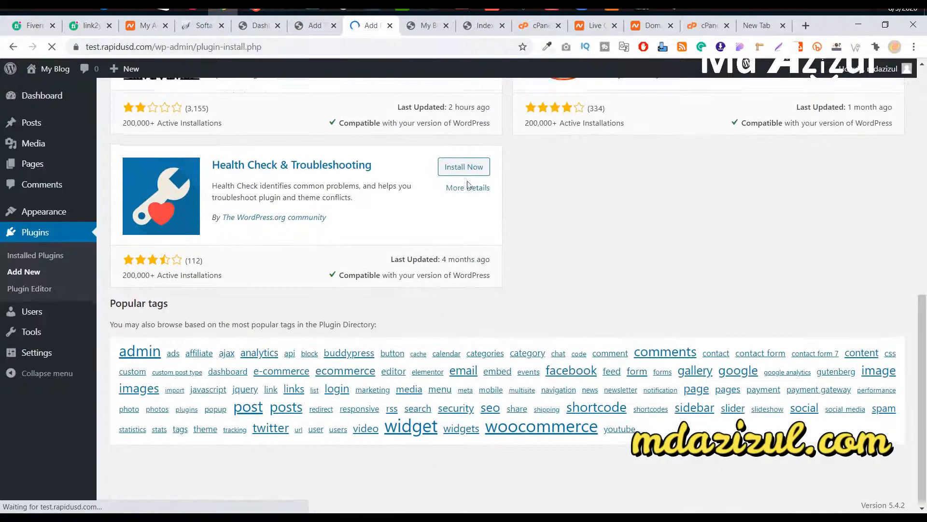
{"action": "left_click", "coordinate": [324, 27]}
{"action": "scroll", "coordinate": [480, 269], "scroll_direction": "down", "scroll_amount": 9}
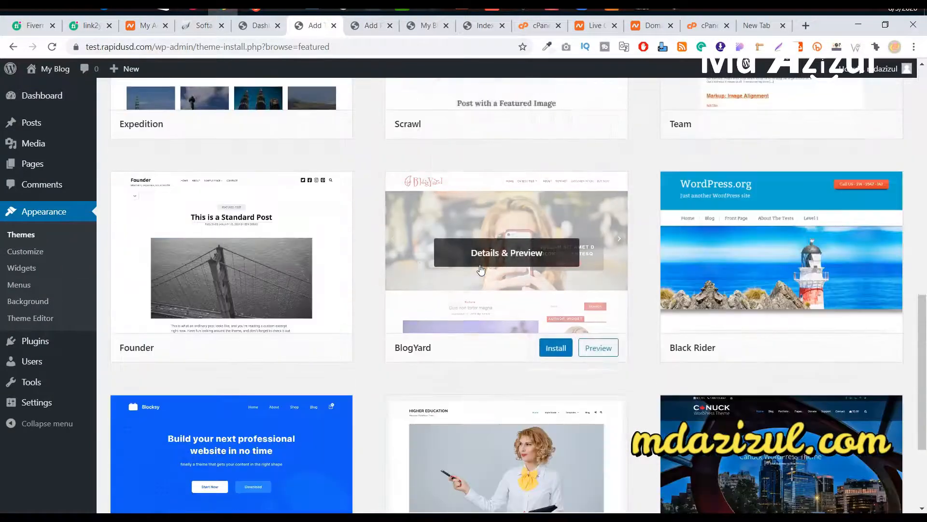
{"action": "scroll", "coordinate": [481, 269], "scroll_direction": "up", "scroll_amount": 5}
{"action": "scroll", "coordinate": [480, 269], "scroll_direction": "up", "scroll_amount": 5}
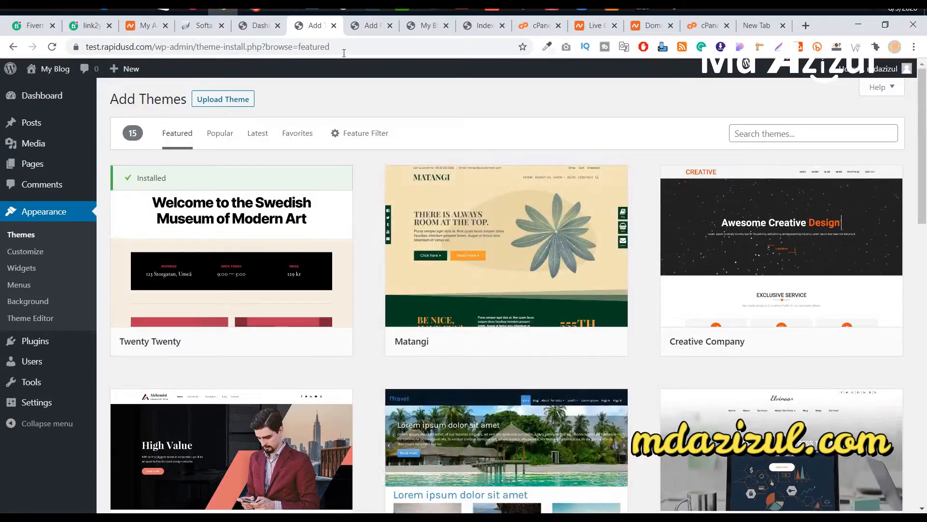
{"action": "left_click", "coordinate": [334, 26]}
{"action": "left_click", "coordinate": [334, 26]}
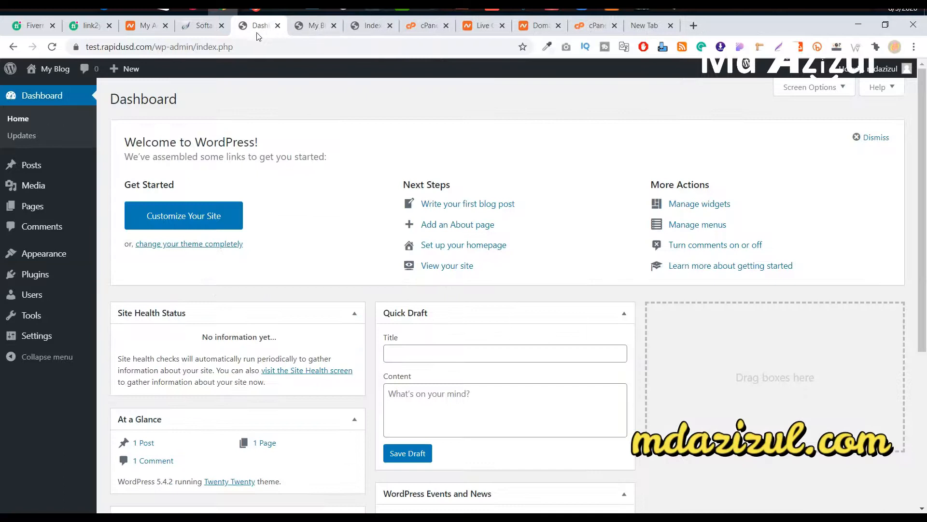
Step: Close the Softaculous install-success tab and the WordPress Dashboard tab
{"action": "left_click", "coordinate": [198, 28]}
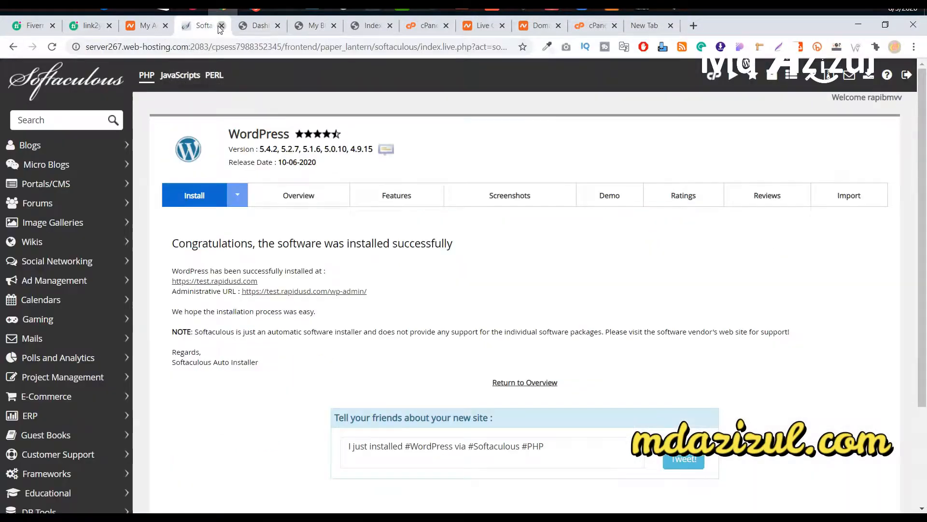
{"action": "left_click", "coordinate": [221, 26]}
{"action": "left_click", "coordinate": [224, 28]}
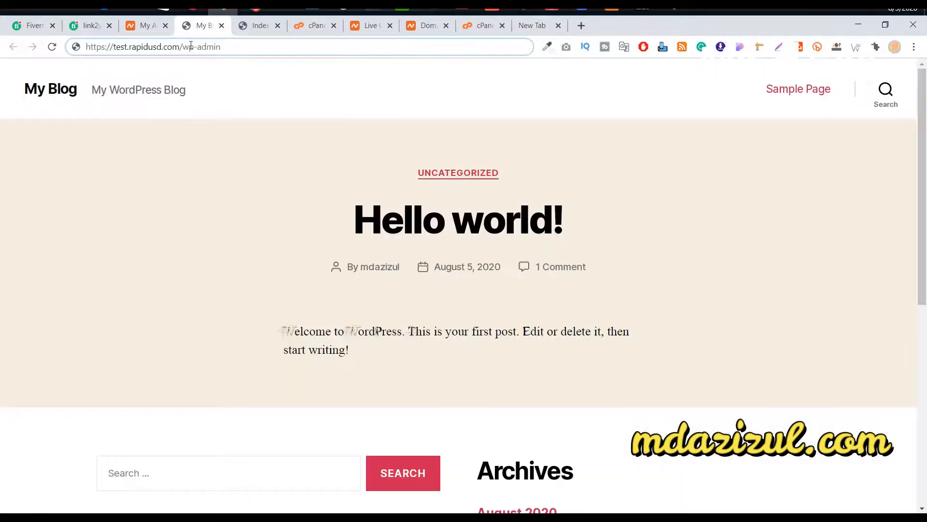
Step: From the Namecheap account page, go to the rapidusd.com hosting's cPanel
{"action": "left_click", "coordinate": [145, 25]}
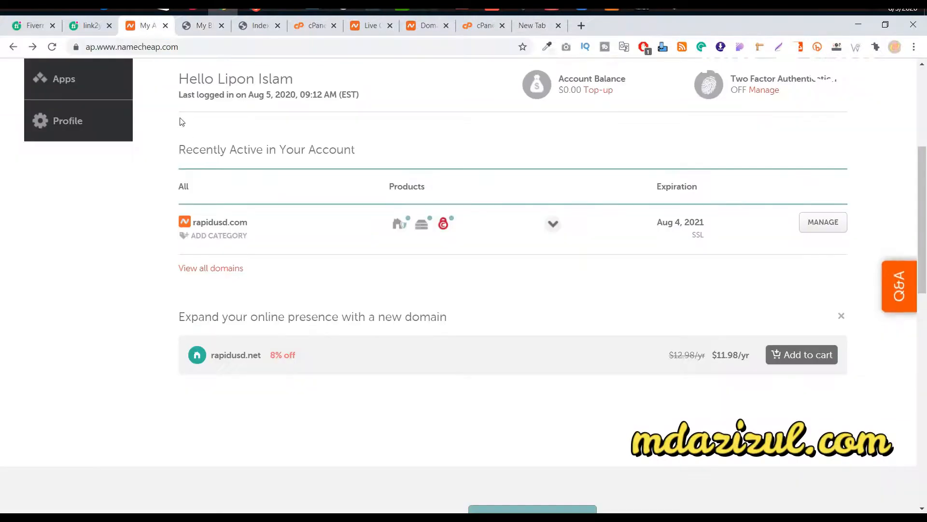
{"action": "scroll", "coordinate": [415, 218], "scroll_direction": "up", "scroll_amount": 5}
{"action": "scroll", "coordinate": [416, 219], "scroll_direction": "down", "scroll_amount": 6}
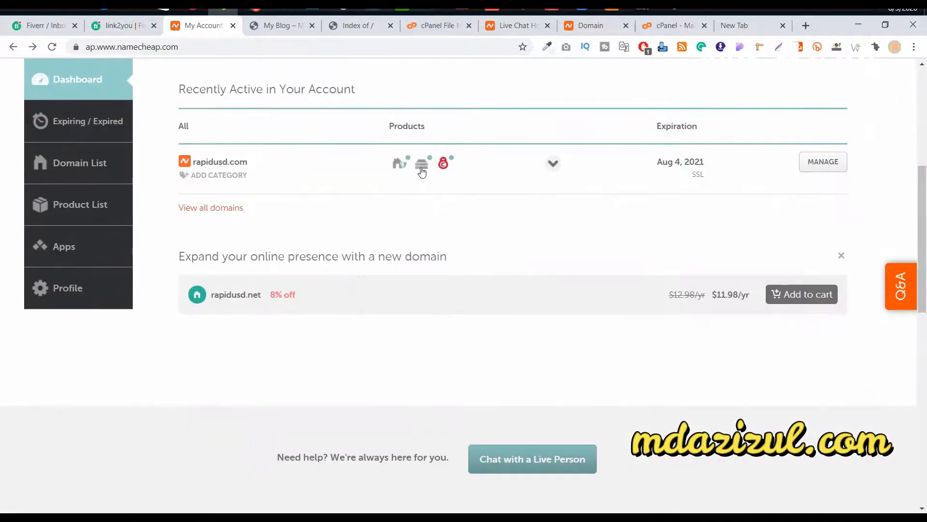
{"action": "mouse_move", "coordinate": [411, 168]}
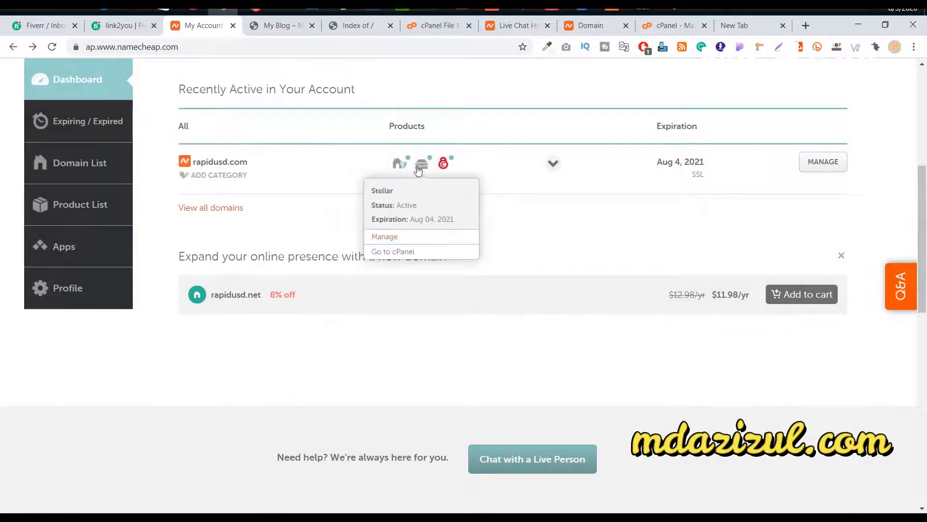
{"action": "left_click", "coordinate": [406, 250]}
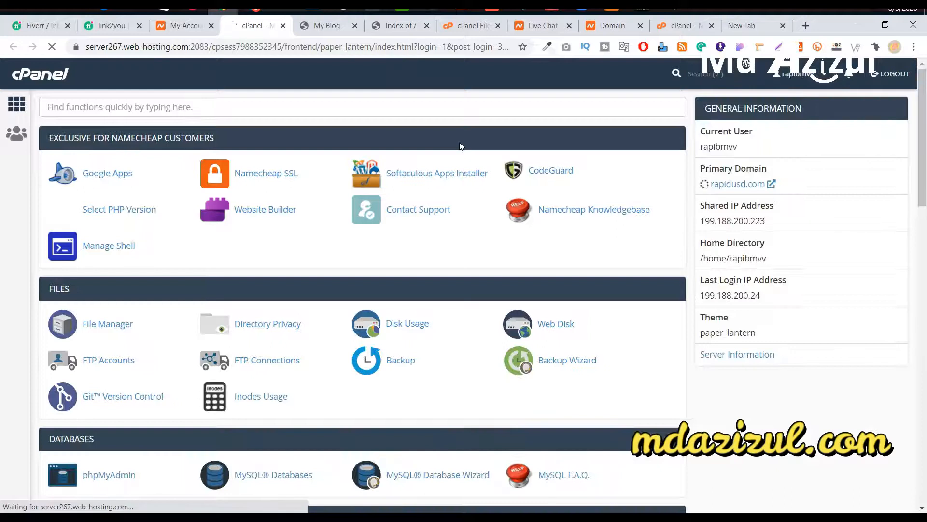
Step: Open the test.rapidusd.com folder in File Manager and compare it with the blog tab
{"action": "left_click", "coordinate": [132, 325]}
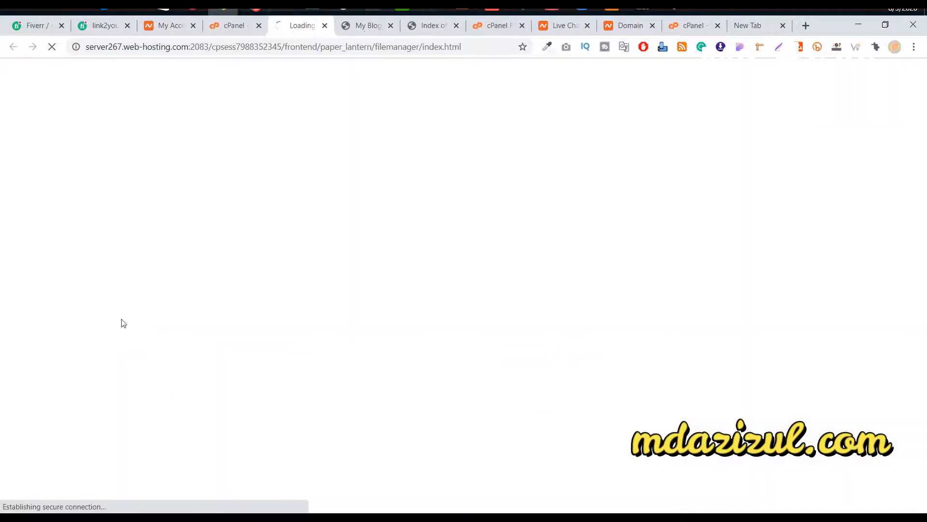
{"action": "left_click", "coordinate": [377, 27]}
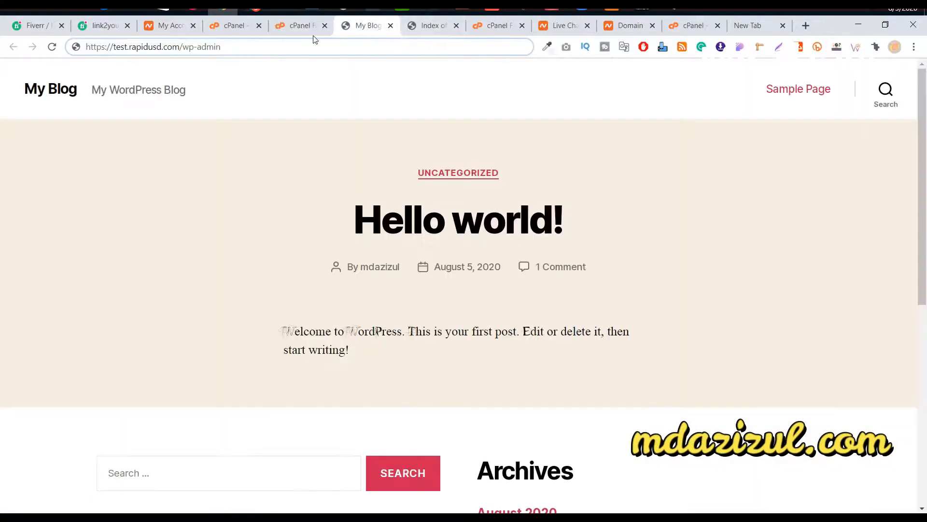
{"action": "left_click", "coordinate": [314, 28]}
{"action": "double_click", "coordinate": [353, 282]}
{"action": "scroll", "coordinate": [406, 267], "scroll_direction": "down", "scroll_amount": 1}
{"action": "scroll", "coordinate": [350, 361], "scroll_direction": "up", "scroll_amount": 2}
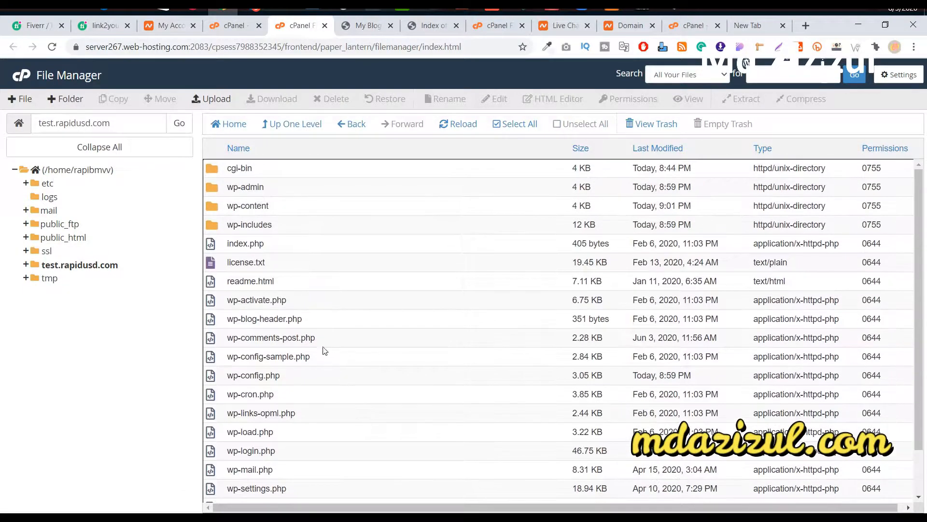
{"action": "left_click", "coordinate": [375, 31]}
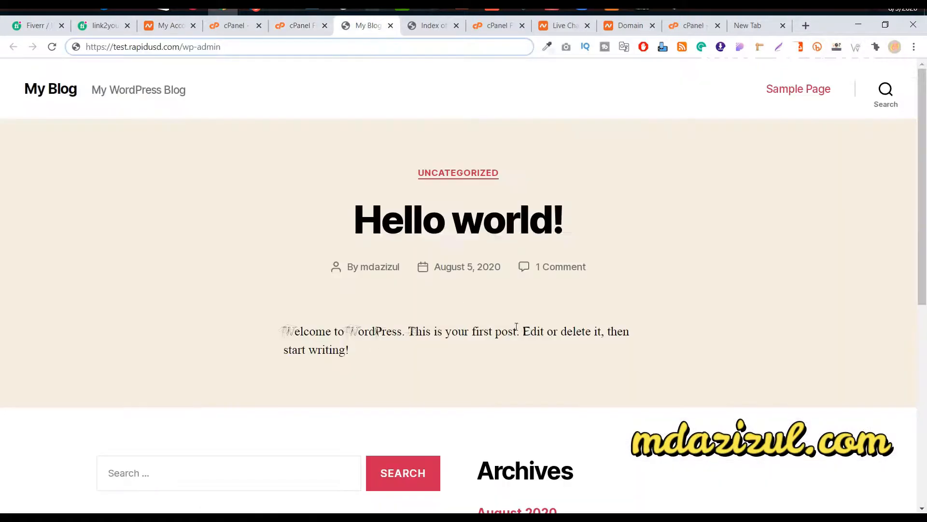
{"action": "left_click", "coordinate": [298, 26]}
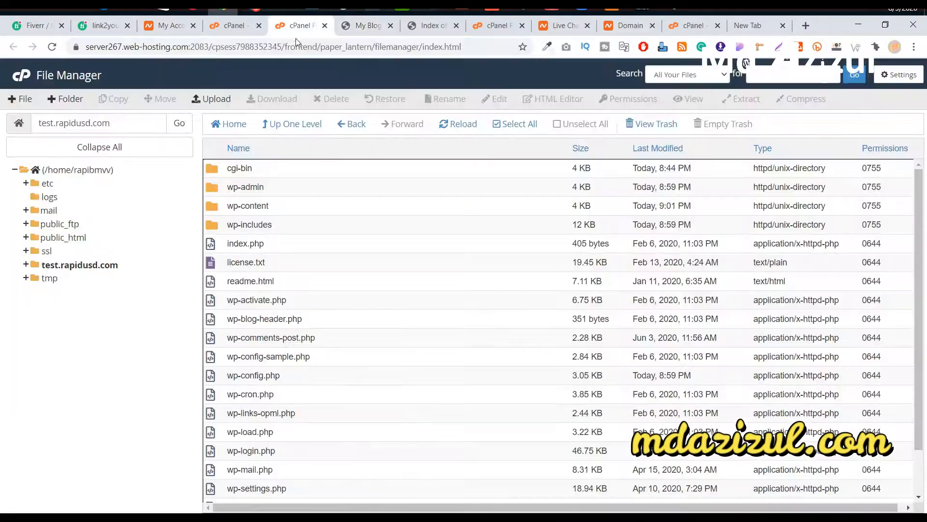
{"action": "left_click", "coordinate": [379, 27]}
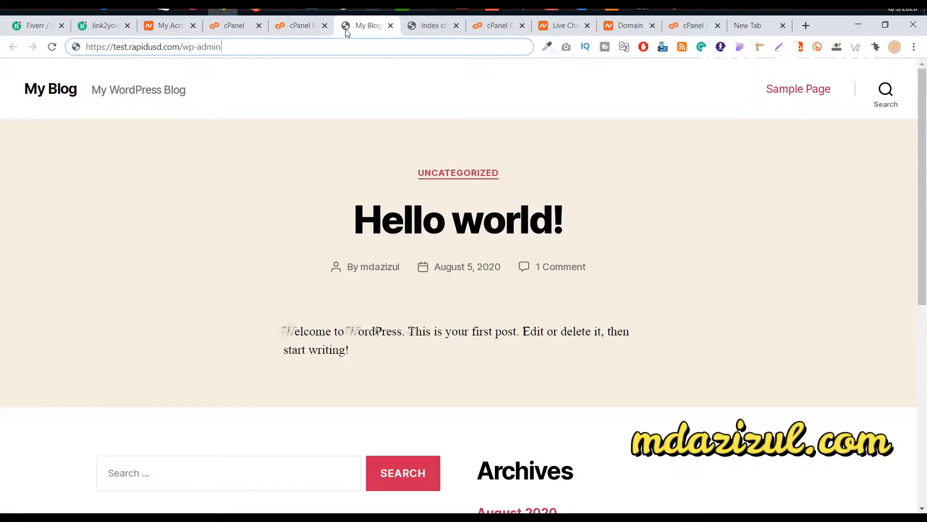
{"action": "left_click", "coordinate": [306, 27]}
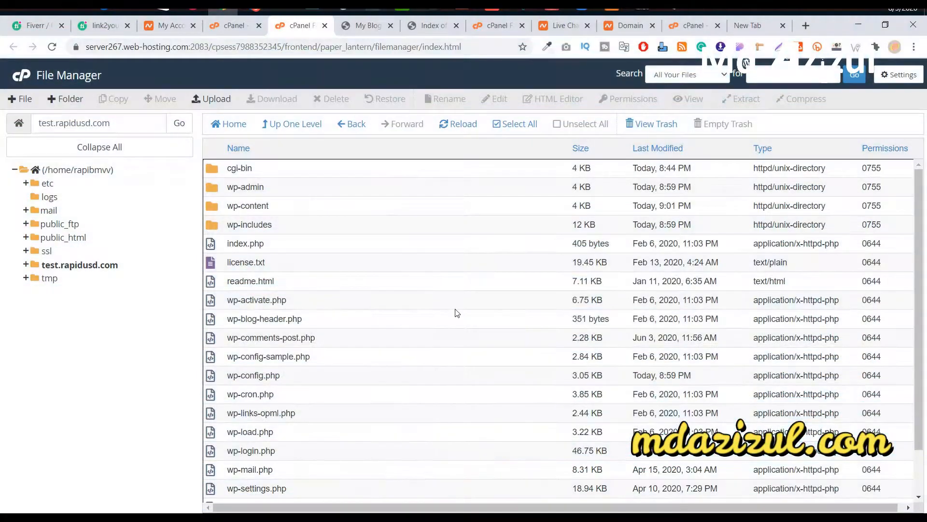
{"action": "left_click", "coordinate": [362, 25]}
{"action": "left_click", "coordinate": [222, 48], "text": "shift"}
{"action": "key", "text": "BackSpace"}
{"action": "key", "text": "Return"}
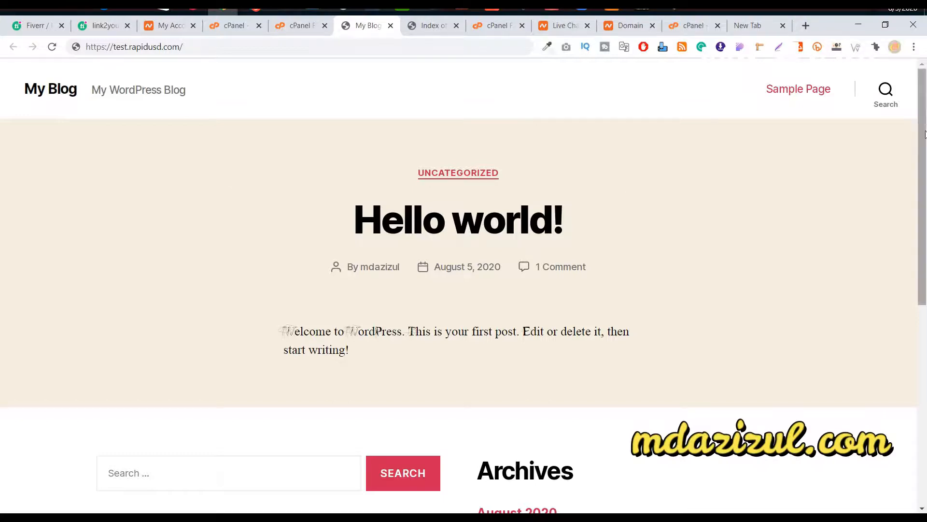
{"action": "scroll", "coordinate": [776, 152], "scroll_direction": "down", "scroll_amount": 8}
{"action": "scroll", "coordinate": [546, 174], "scroll_direction": "up", "scroll_amount": 3}
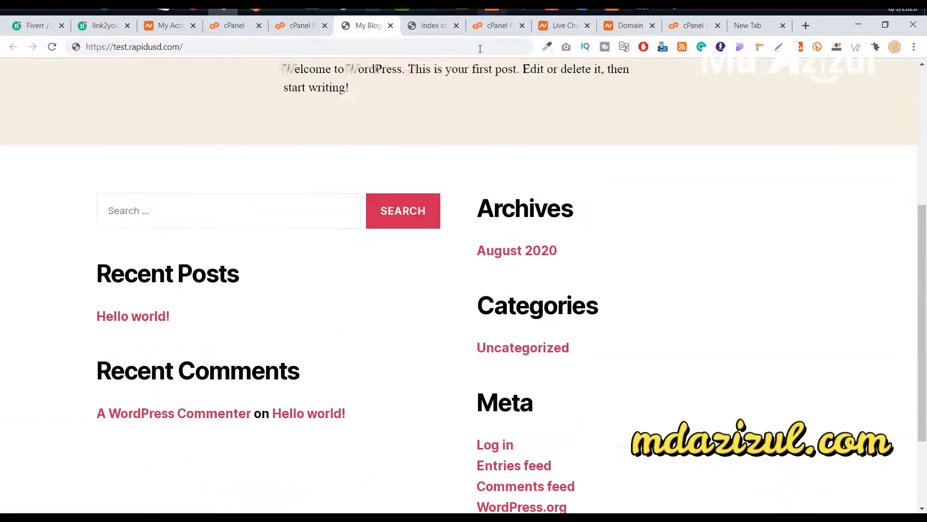
{"action": "left_click", "coordinate": [429, 28]}
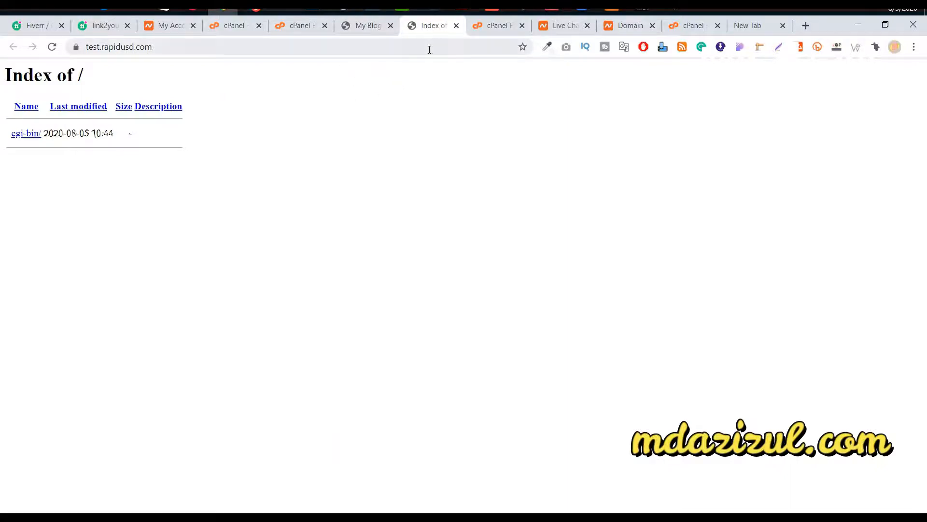
Step: Look over the live My Blog home page at test.rapidusd.com
{"action": "left_click", "coordinate": [366, 27]}
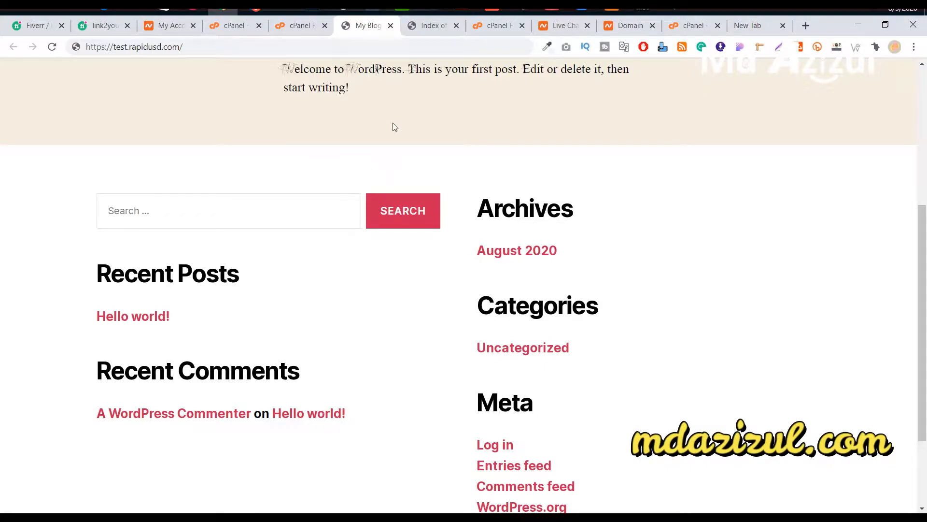
{"action": "scroll", "coordinate": [742, 184], "scroll_direction": "up", "scroll_amount": 6}
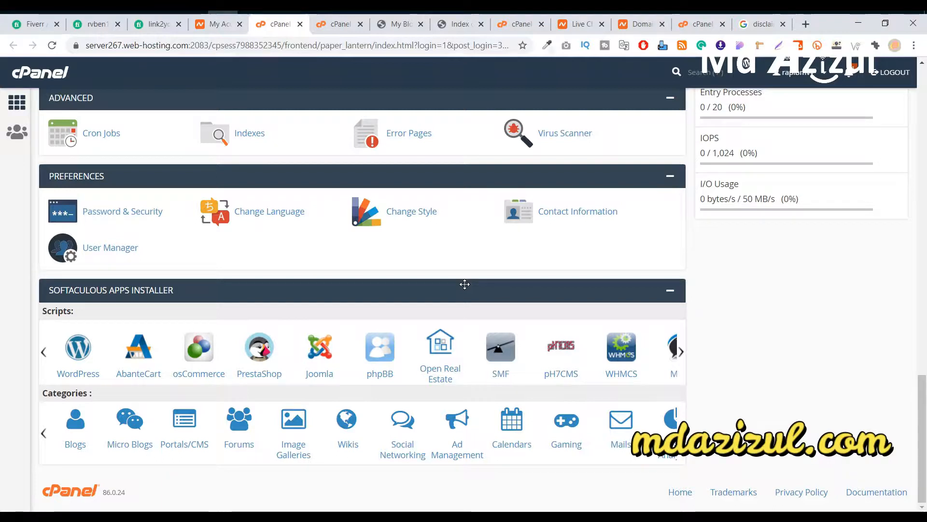
Step: Open the Softaculous WordPress installer in a new tab
{"action": "scroll", "coordinate": [251, 187], "scroll_direction": "up", "scroll_amount": 1}
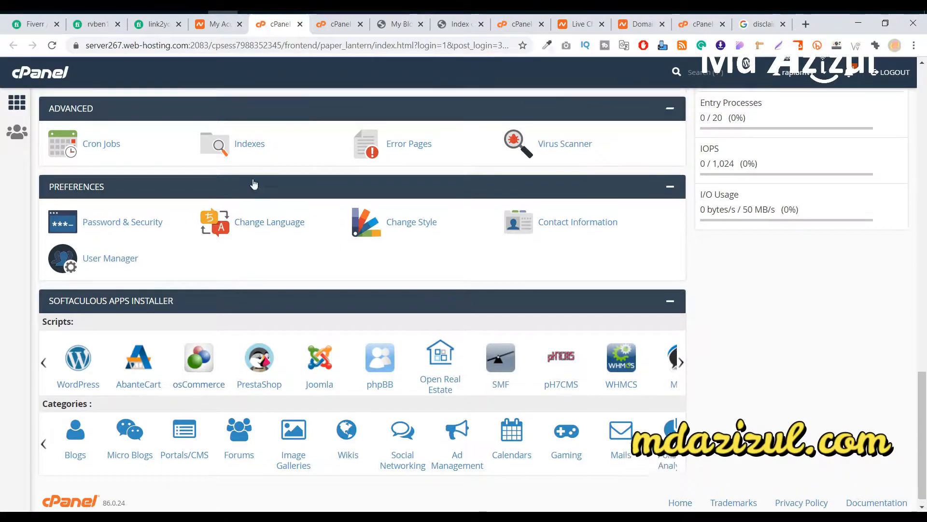
{"action": "scroll", "coordinate": [251, 183], "scroll_direction": "up", "scroll_amount": 13}
{"action": "scroll", "coordinate": [261, 182], "scroll_direction": "down", "scroll_amount": 14}
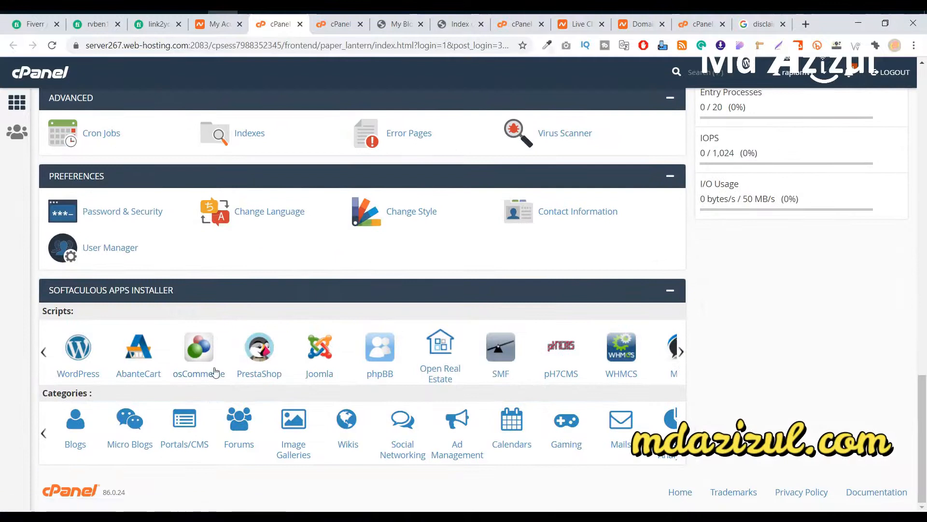
{"action": "right_click", "coordinate": [82, 348]}
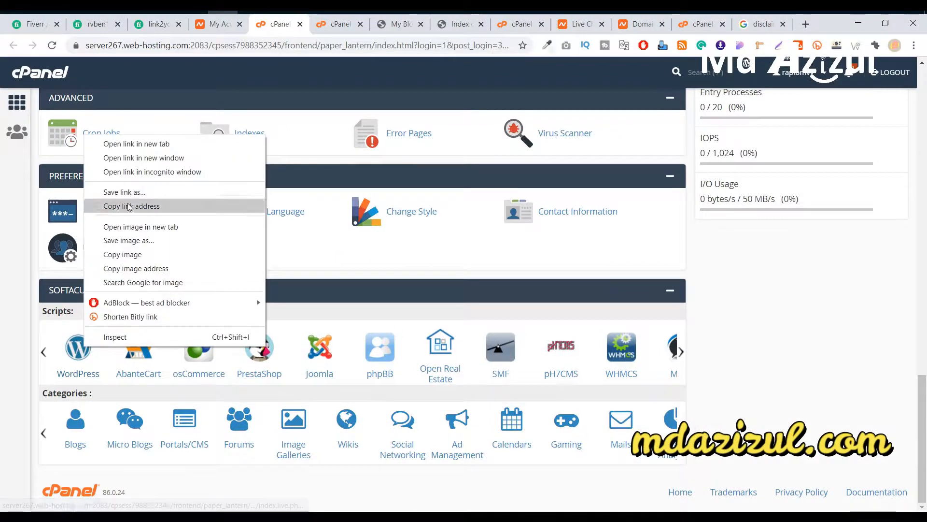
{"action": "left_click", "coordinate": [184, 143]}
{"action": "left_click", "coordinate": [314, 24]}
Step: Remove the test.rapidusd.com WordPress installation and its database, then close the tab
{"action": "scroll", "coordinate": [412, 295], "scroll_direction": "down", "scroll_amount": 7}
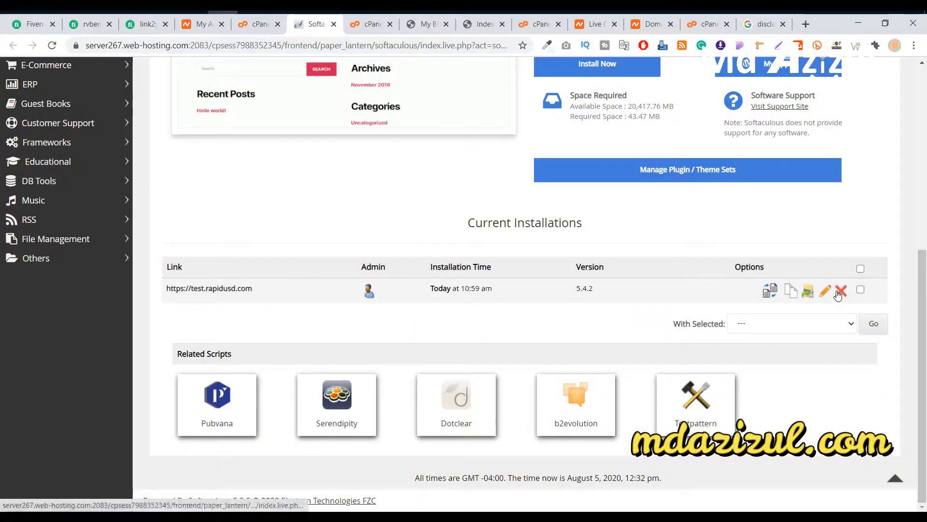
{"action": "left_click", "coordinate": [840, 292]}
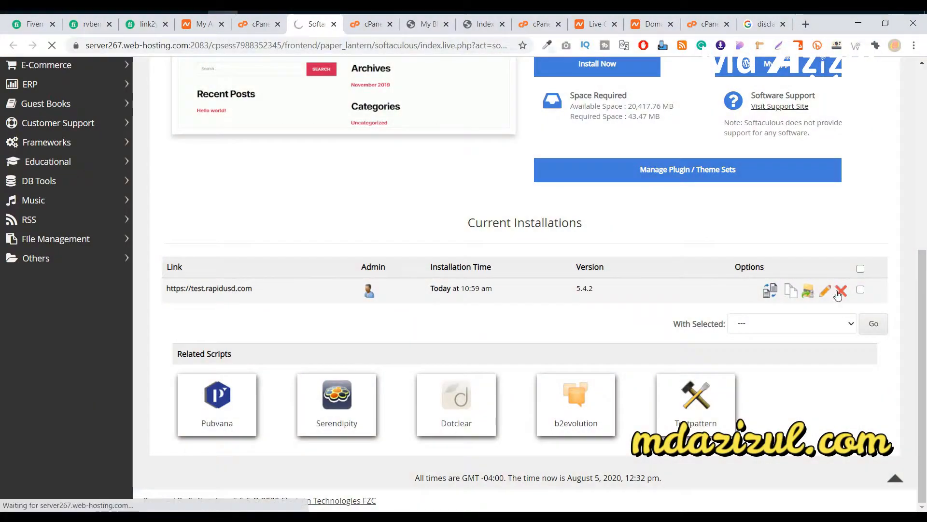
{"action": "scroll", "coordinate": [783, 261], "scroll_direction": "down", "scroll_amount": 4}
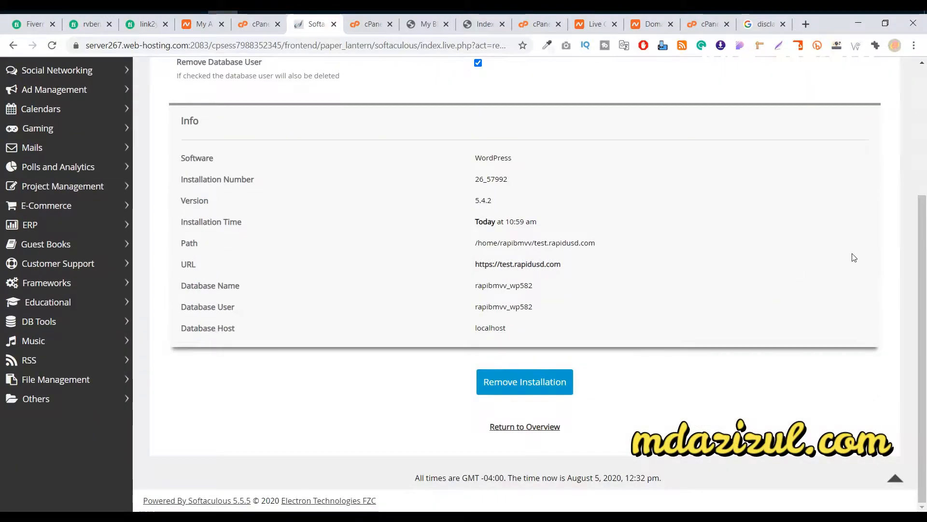
{"action": "left_click", "coordinate": [524, 387]}
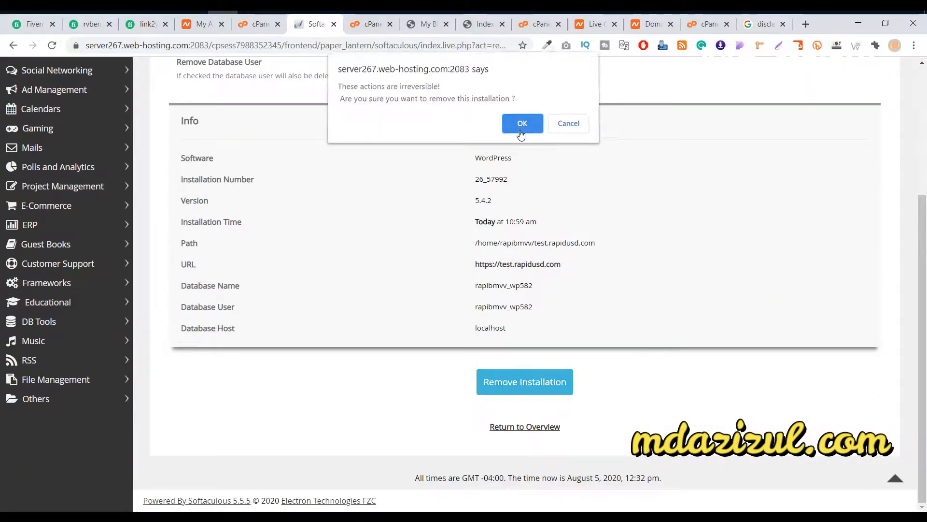
{"action": "left_click", "coordinate": [522, 123]}
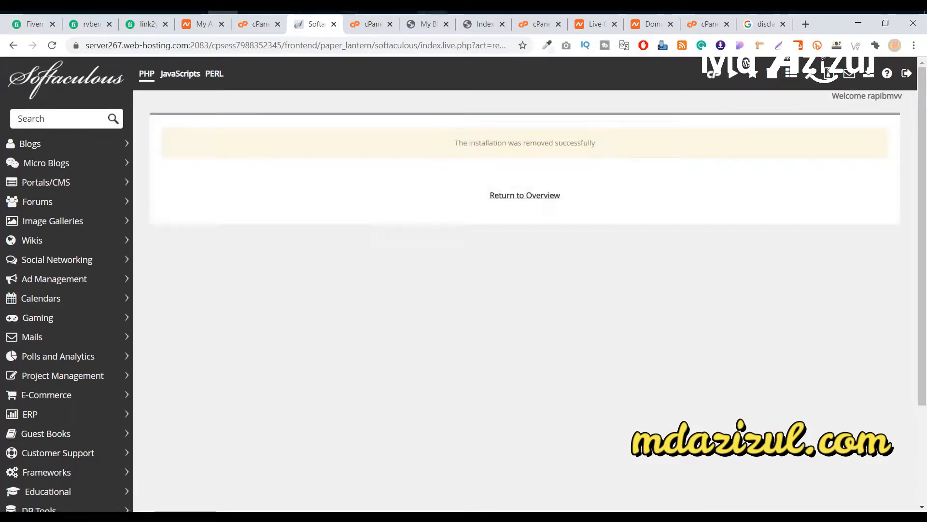
{"action": "left_click", "coordinate": [334, 24]}
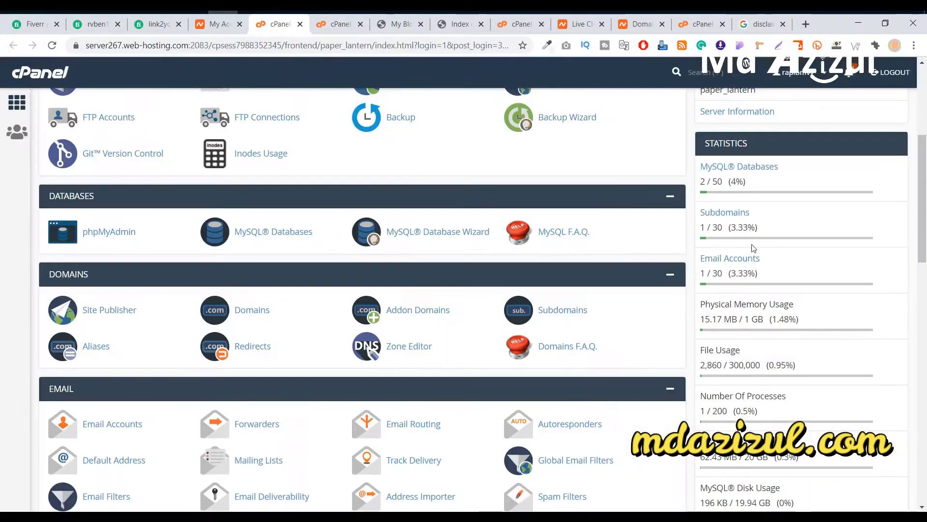
Step: Open cPanel's Subdomains page in a new tab
{"action": "right_click", "coordinate": [729, 215]}
{"action": "key", "text": "Down"}
{"action": "key", "text": "Return"}
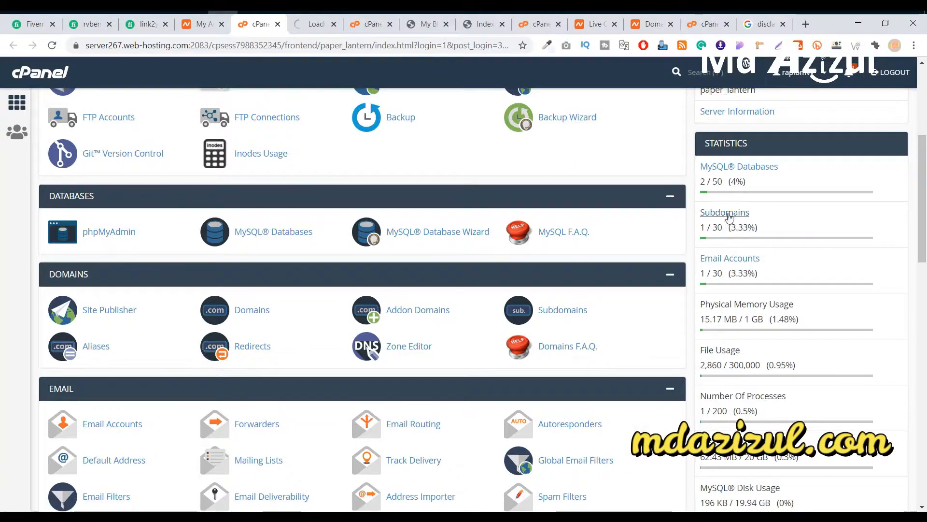
{"action": "left_click", "coordinate": [310, 23]}
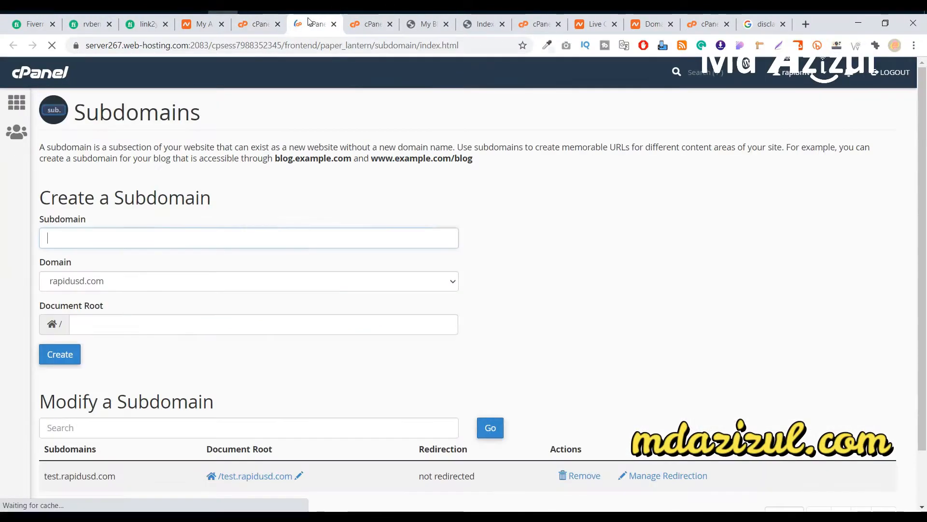
{"action": "scroll", "coordinate": [434, 232], "scroll_direction": "down", "scroll_amount": 1}
{"action": "left_click_drag", "start_coordinate": [56, 414], "coordinate": [191, 425]}
{"action": "left_click", "coordinate": [149, 403]}
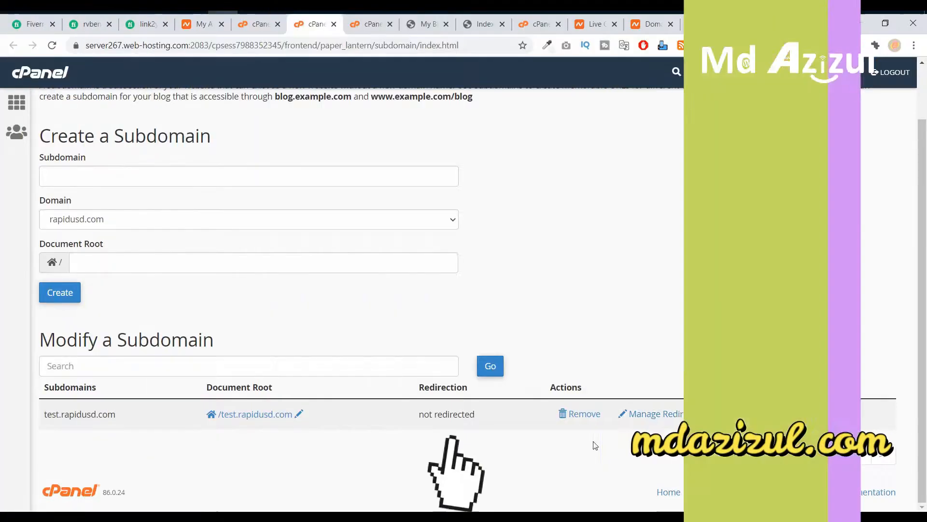
Step: Delete the test.rapidusd.com subdomain and reload the site to confirm it's unreachable
{"action": "left_click", "coordinate": [581, 420]}
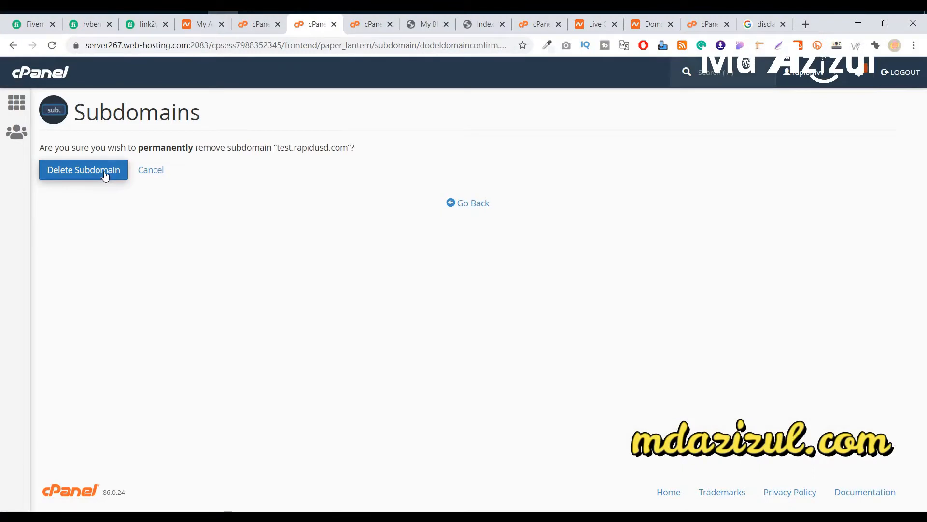
{"action": "left_click", "coordinate": [105, 176]}
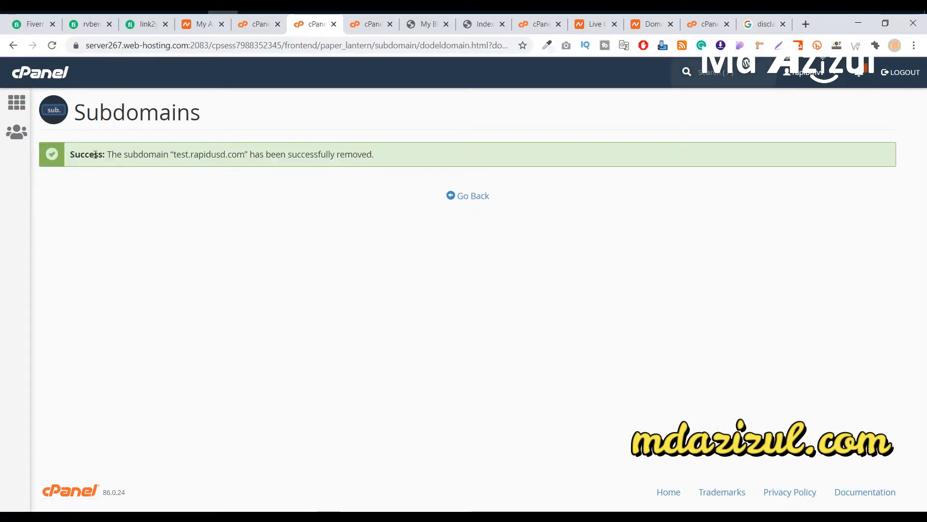
{"action": "left_click_drag", "start_coordinate": [90, 159], "coordinate": [217, 165]}
{"action": "left_click", "coordinate": [321, 170]}
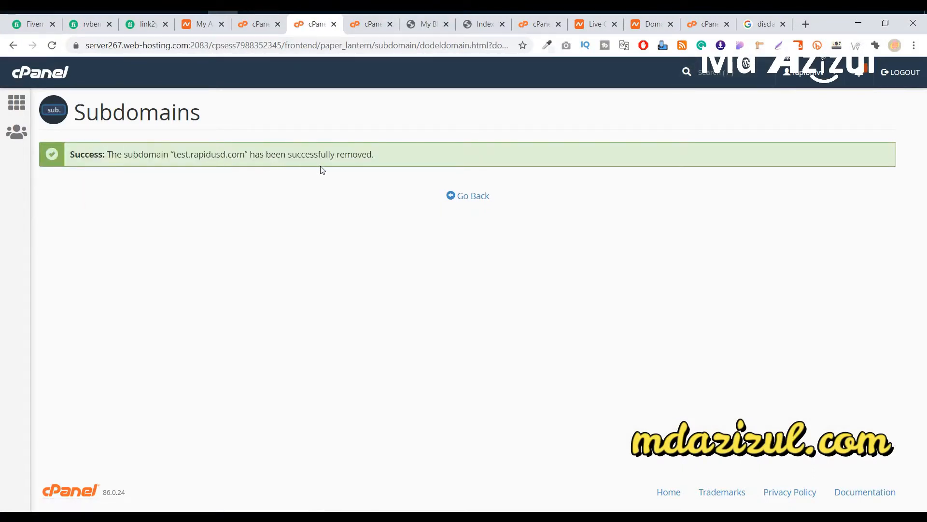
{"action": "left_click", "coordinate": [471, 200]}
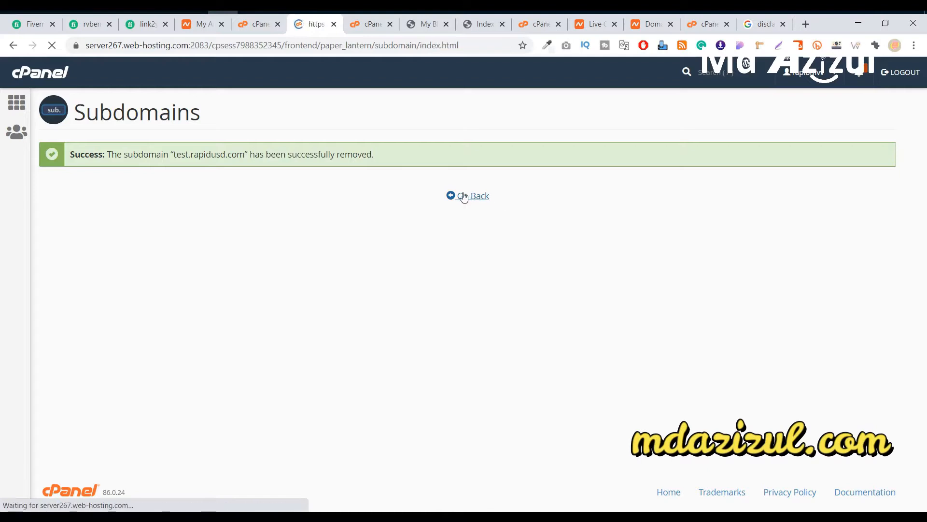
{"action": "scroll", "coordinate": [224, 278], "scroll_direction": "down", "scroll_amount": 1}
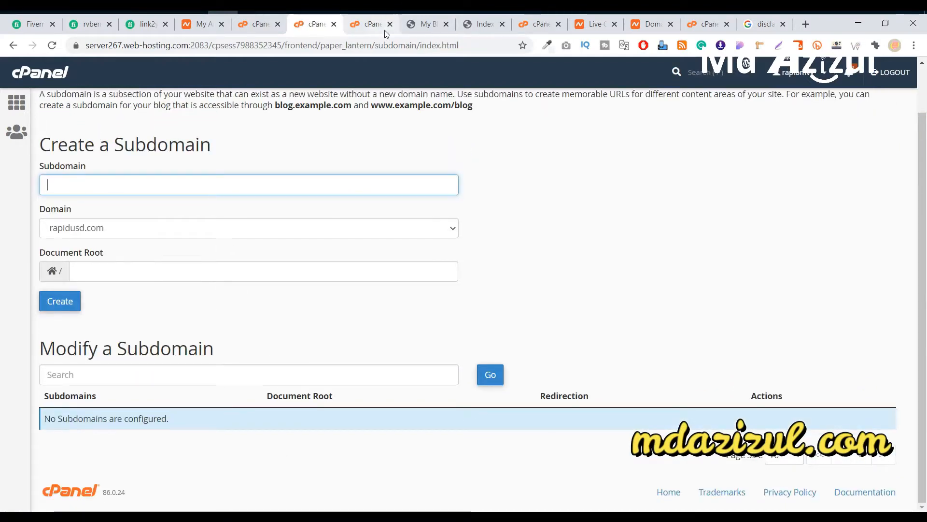
{"action": "left_click", "coordinate": [422, 24]}
{"action": "left_click", "coordinate": [53, 46]}
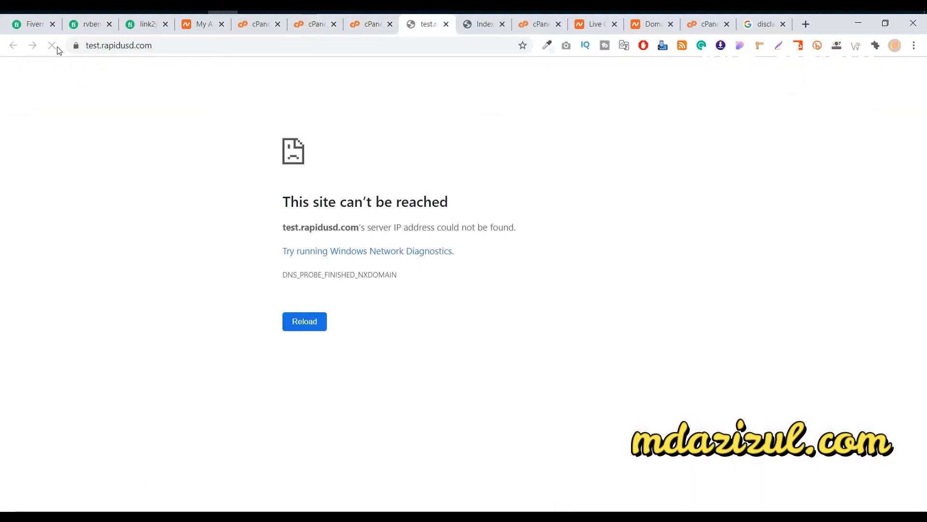